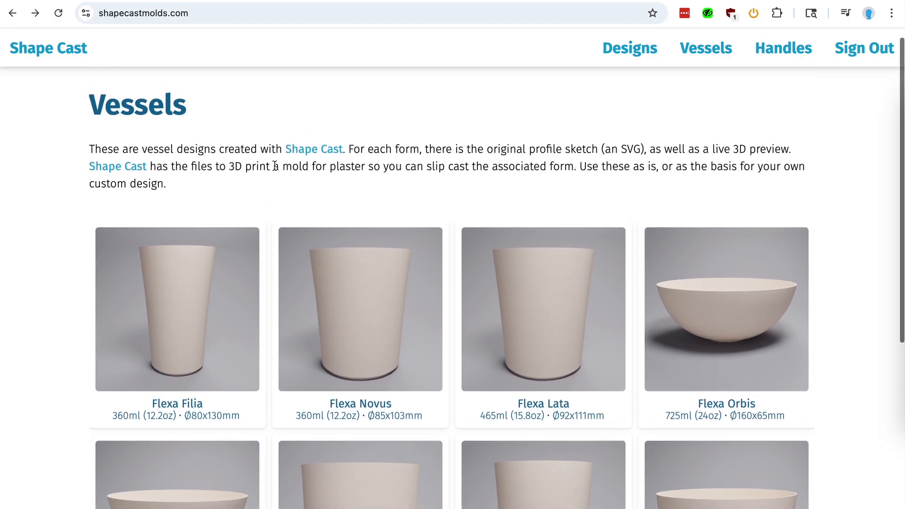
- Open the Flexa Novus vessel page and download its SVG profile
left_click(331, 303)
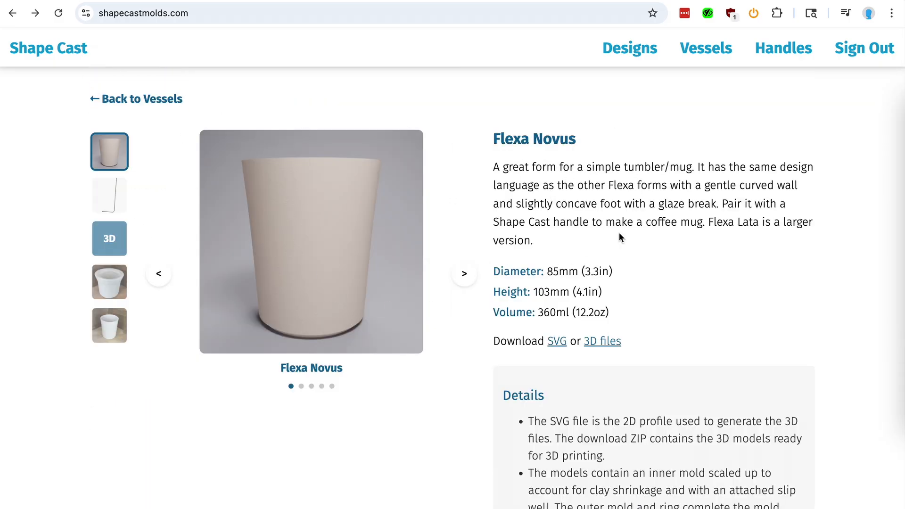
scroll(618, 233, "down", 1)
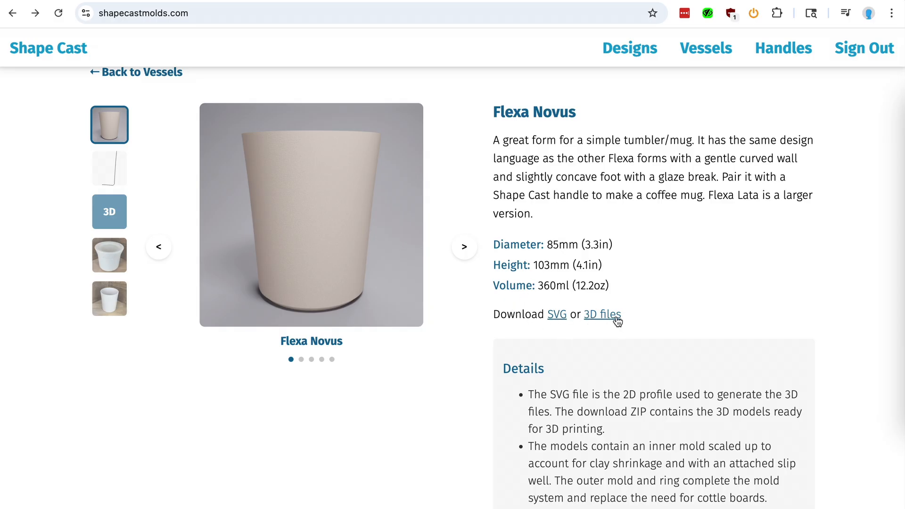
left_click(556, 316)
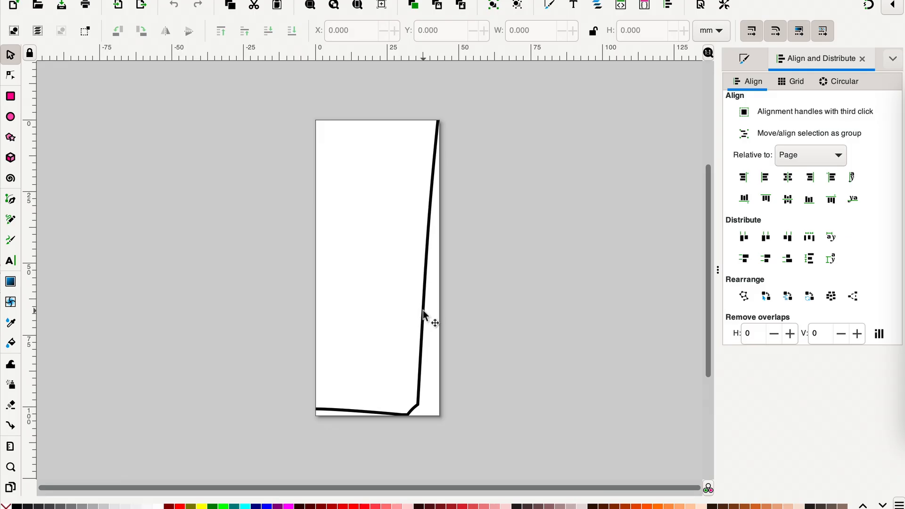
left_click(422, 311)
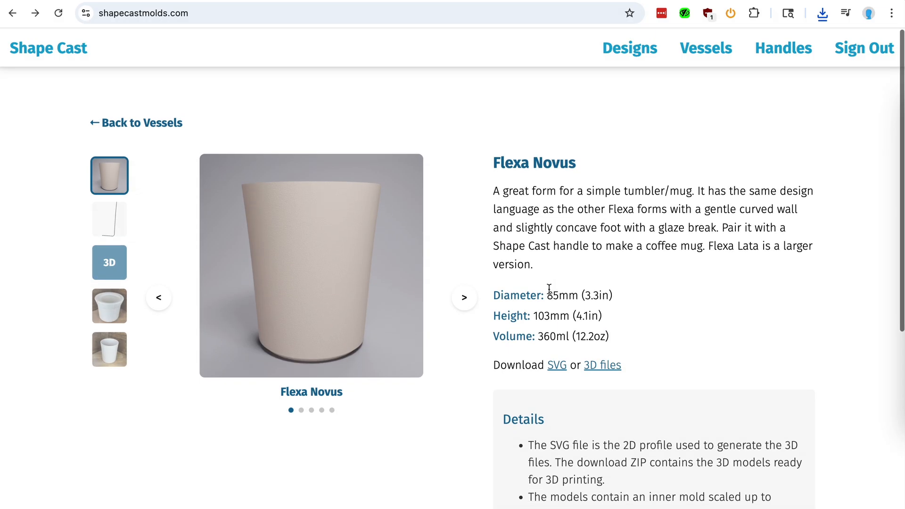
- Start a new mold design from the Designs page and upload flexa_novus.svg
left_click(628, 50)
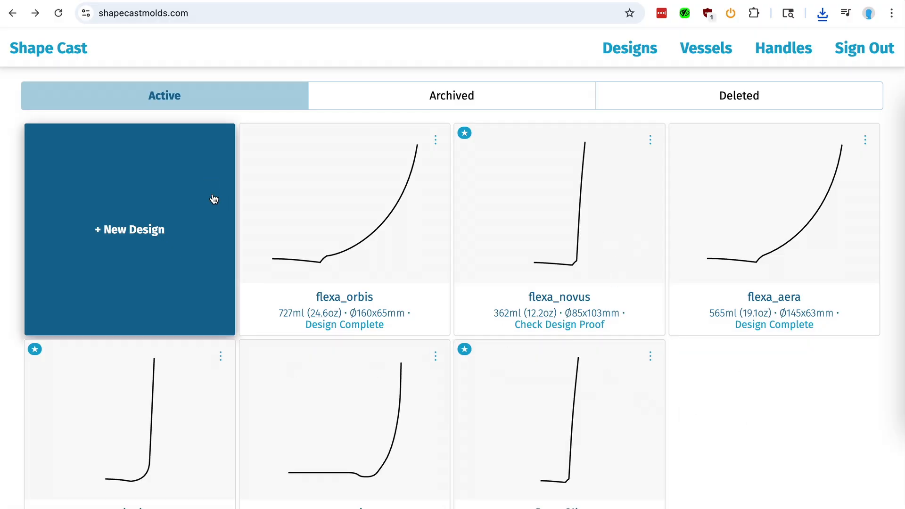
left_click(130, 218)
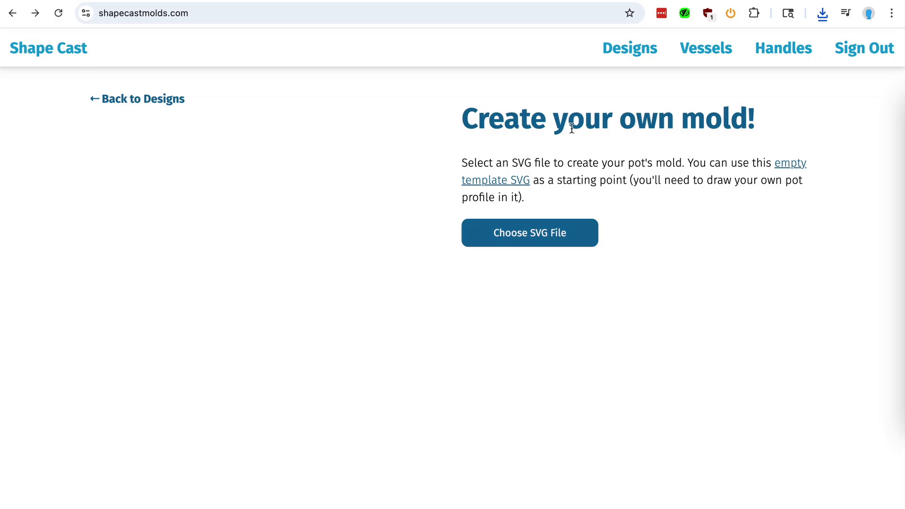
left_click(540, 237)
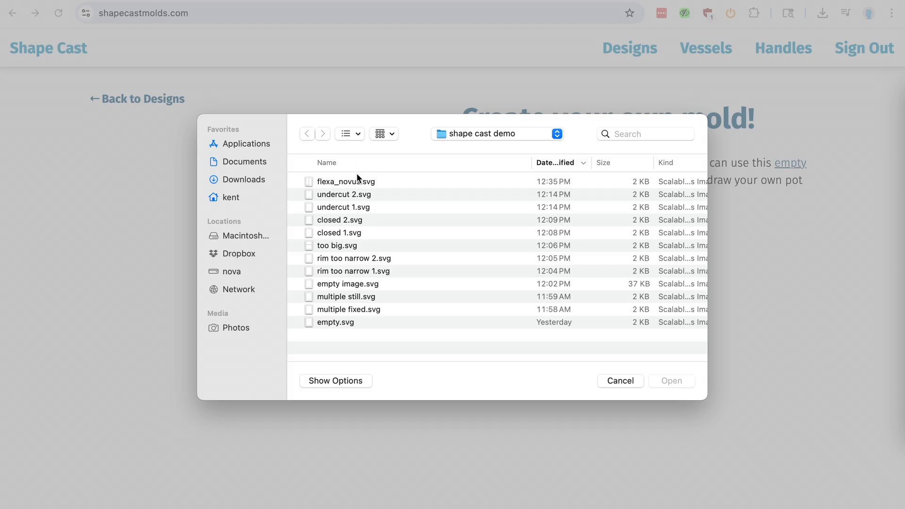
double_click(356, 180)
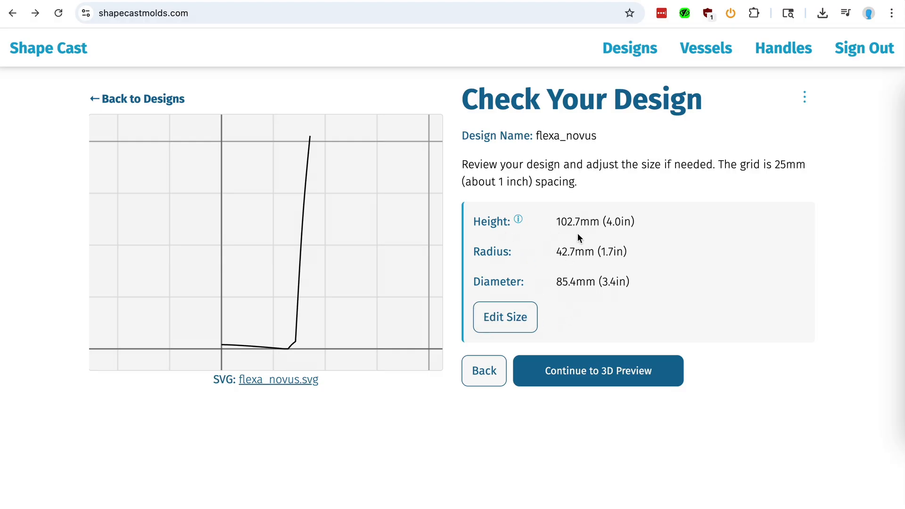
- Open the 3D preview, rotate the model, and return to the SVG upload page
left_click(579, 370)
left_click_drag(272, 301, 250, 299)
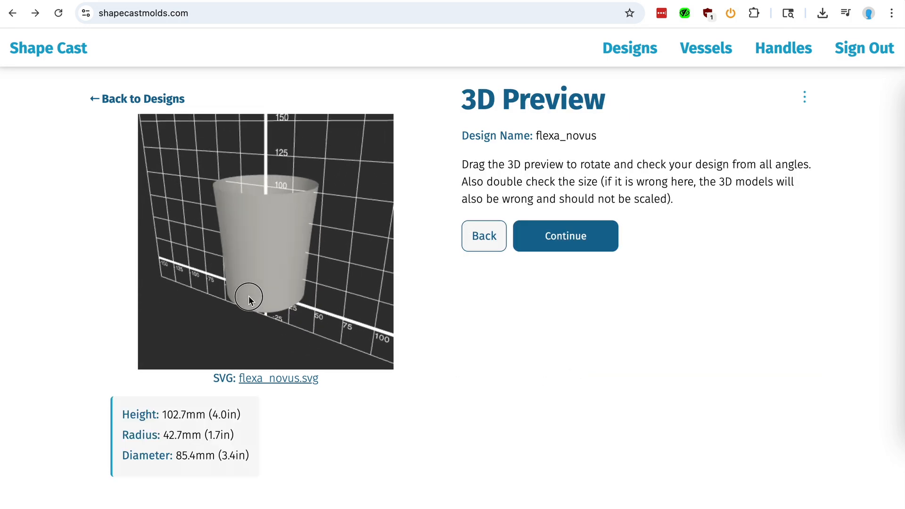
left_click(484, 236)
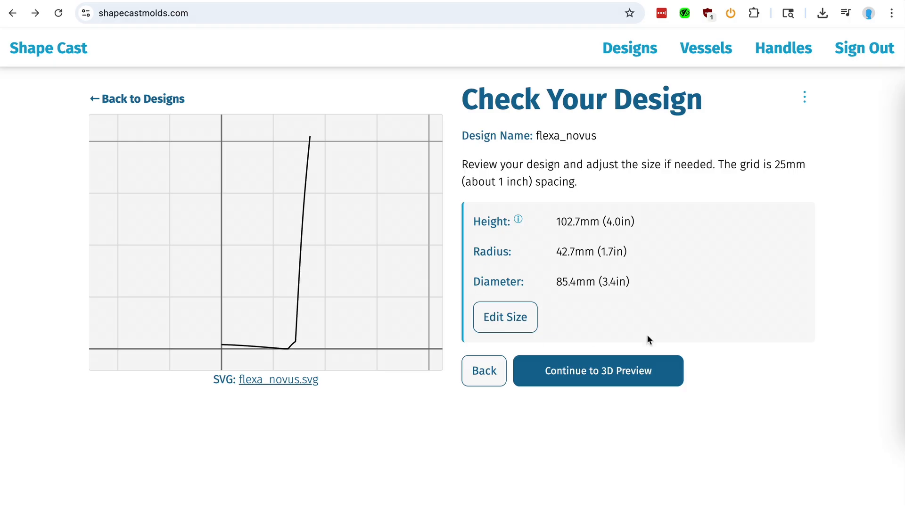
left_click(485, 375)
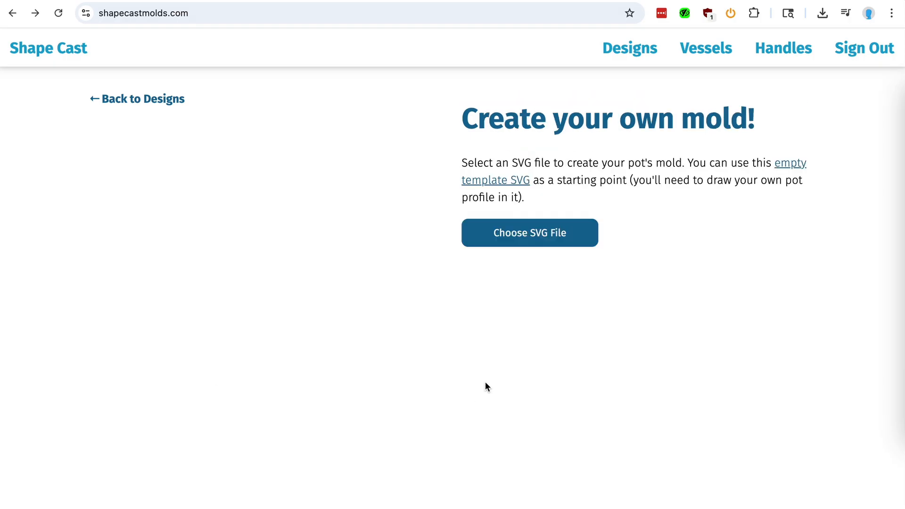
- Upload flexa_novus.svg again, continue through the 3D preview and submit the design for proof
left_click(511, 237)
double_click(317, 182)
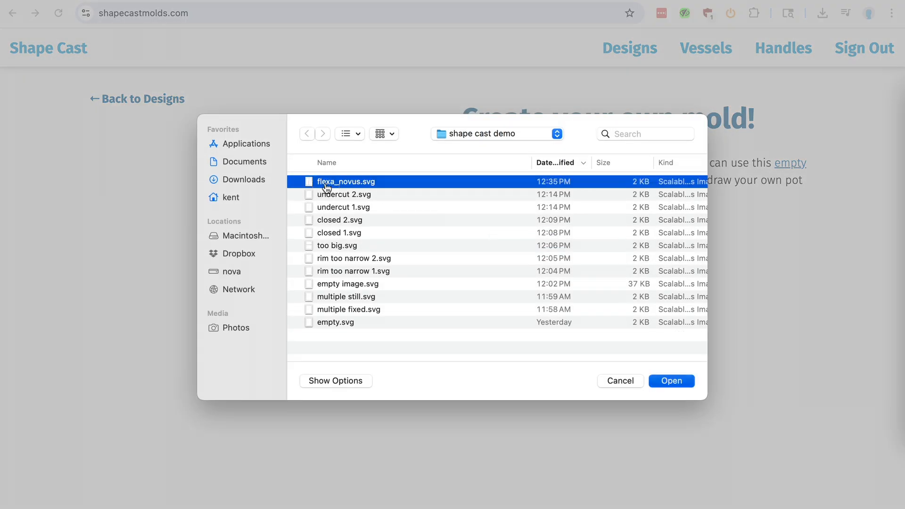
left_click(568, 373)
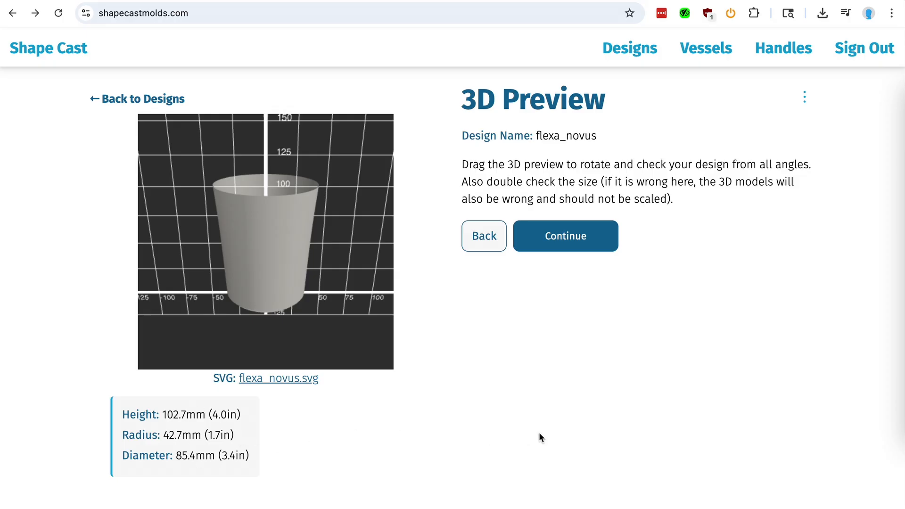
left_click(574, 248)
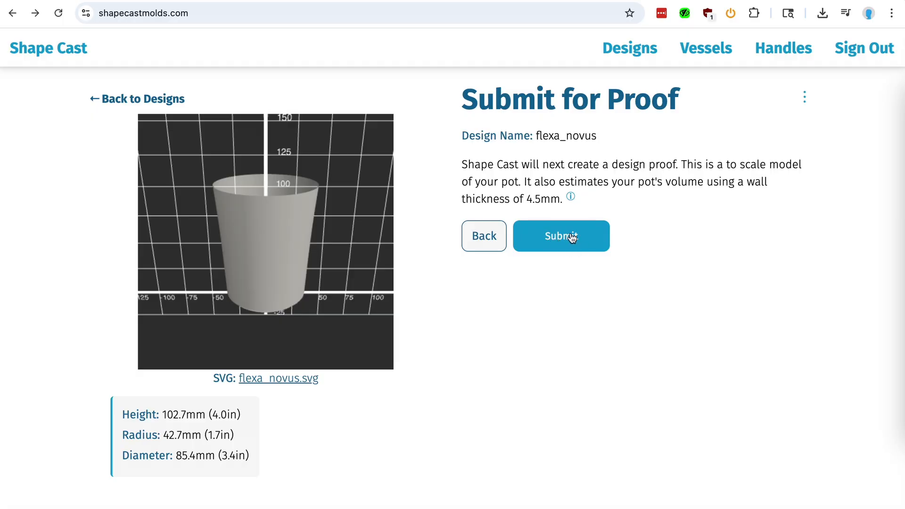
left_click(571, 237)
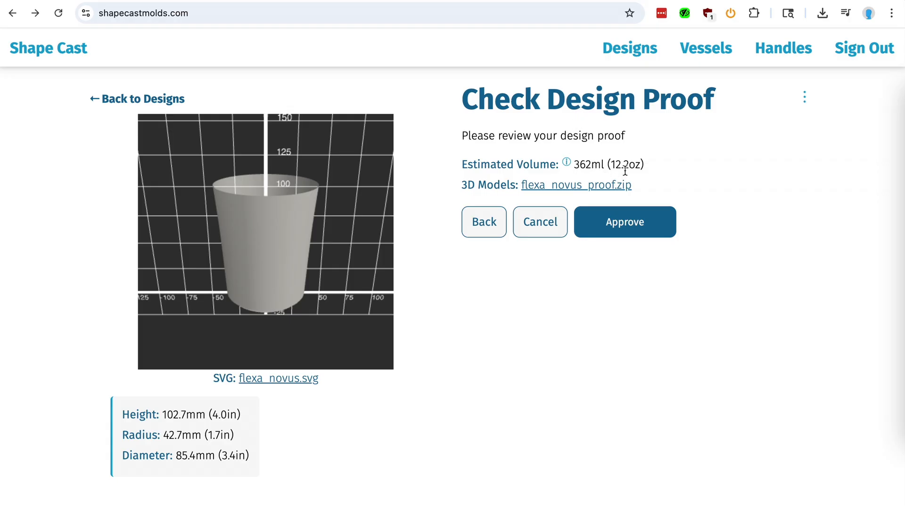
- Download the flexa_novus_proof.zip models and preview flexa_novus_proof.stl, rotating the model
left_click(561, 185)
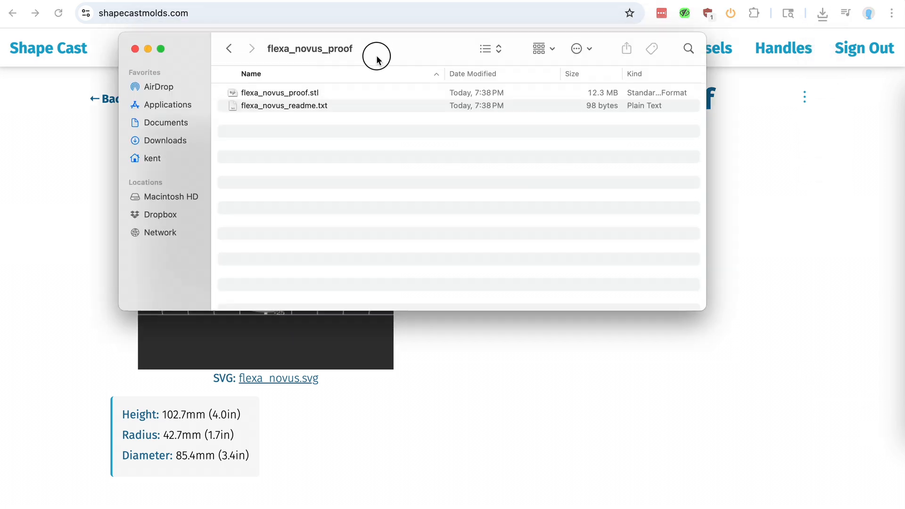
left_click_drag(377, 57, 376, 78)
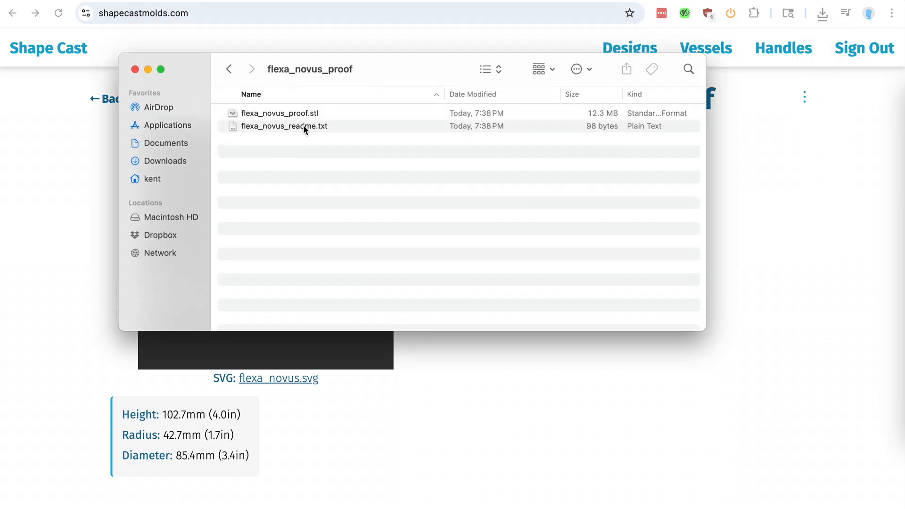
left_click(289, 115)
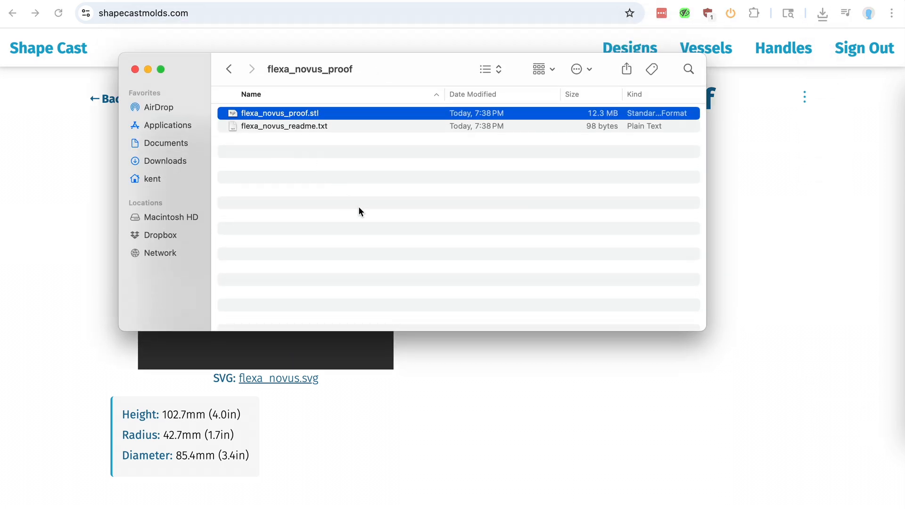
key("space")
left_click_drag(313, 240, 252, 324)
key("space")
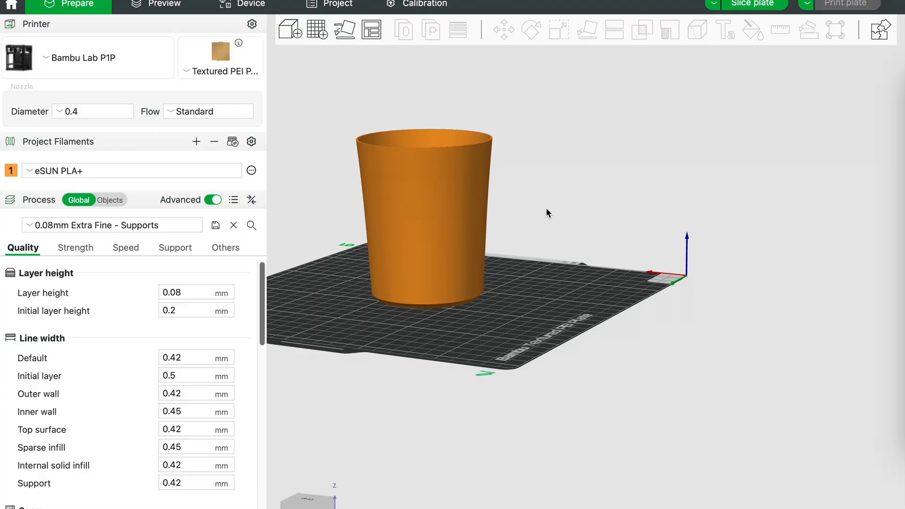
- Preview the flexa_novus_readme.txt file from the proof folder
left_click_drag(545, 210, 636, 230)
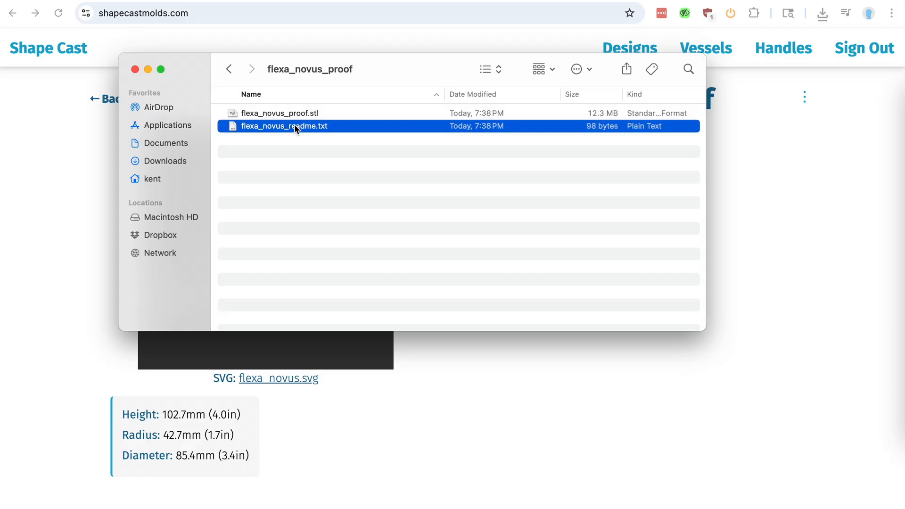
key("space")
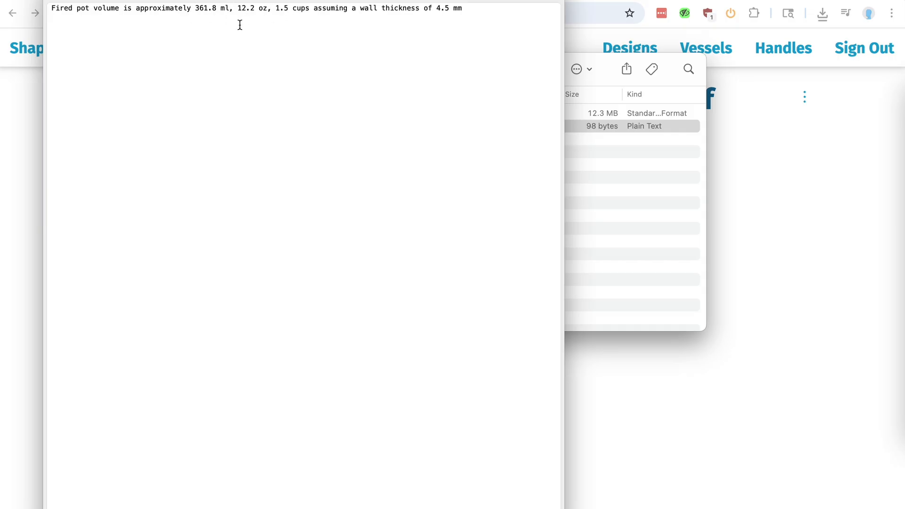
key("space")
left_click(466, 366)
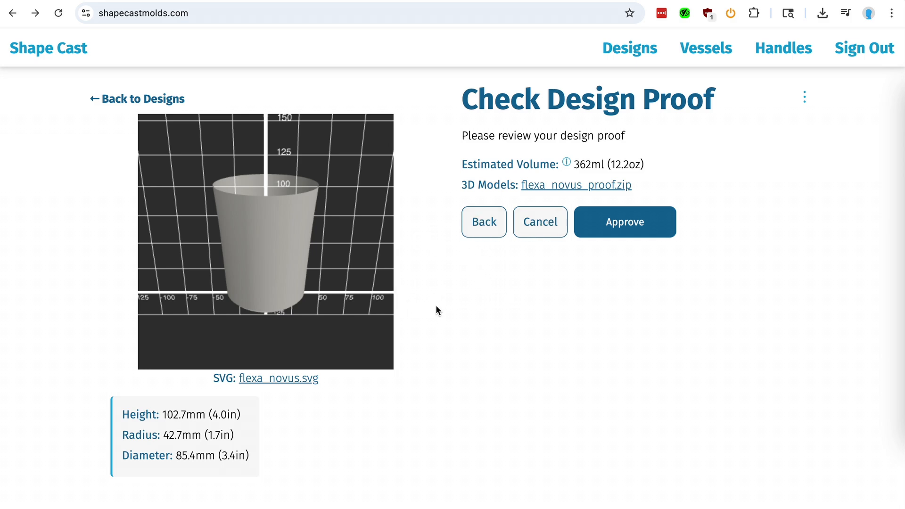
- Approve the design proof, keep Create outer molds at Yes, and submit the mold configuration
left_click(639, 222)
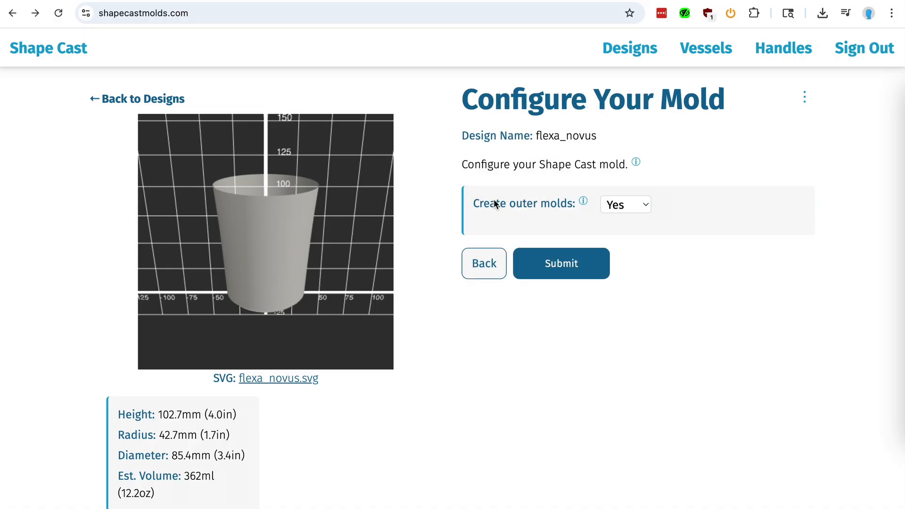
left_click(635, 205)
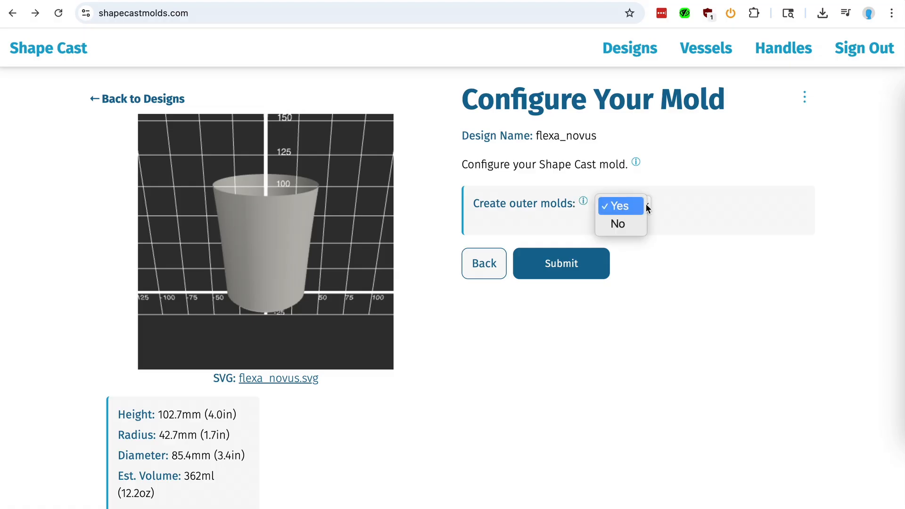
left_click(693, 203)
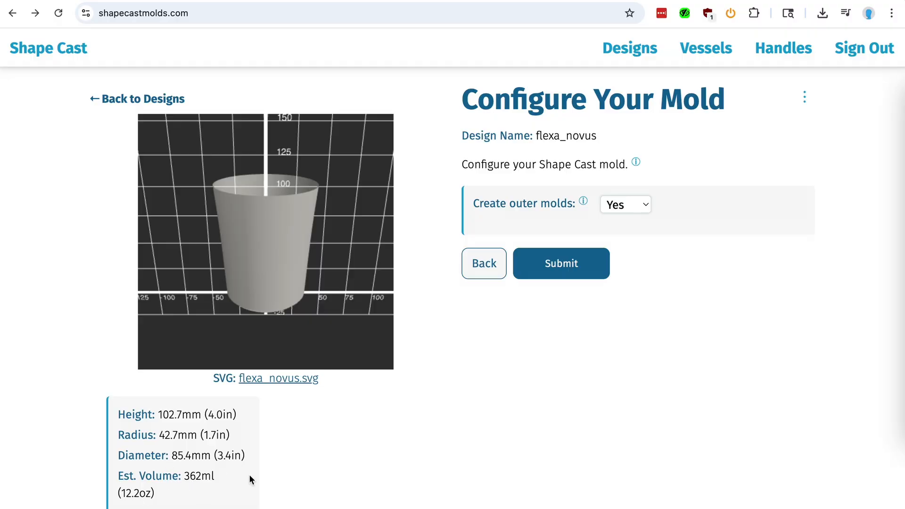
left_click(562, 256)
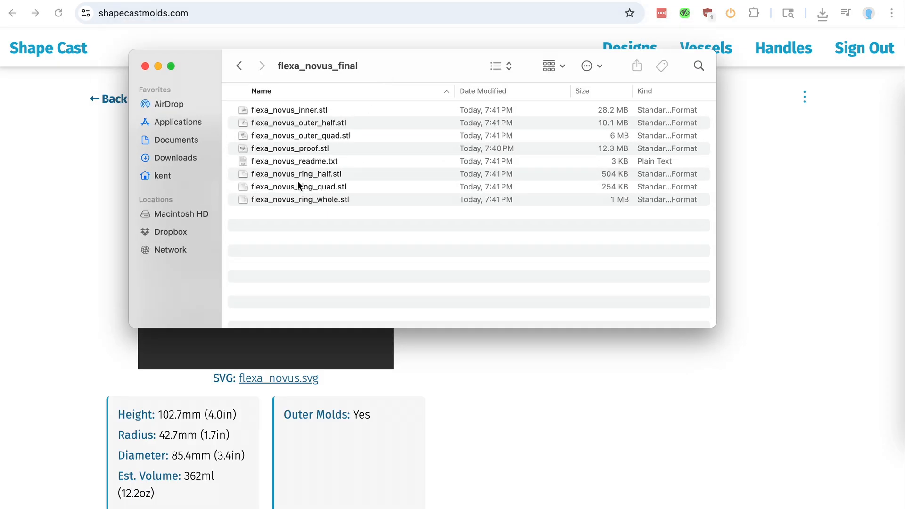
- Preview flexa_novus_proof.stl in the final folder, then open and close flexa_novus_readme.txt
left_click(287, 151)
key("space")
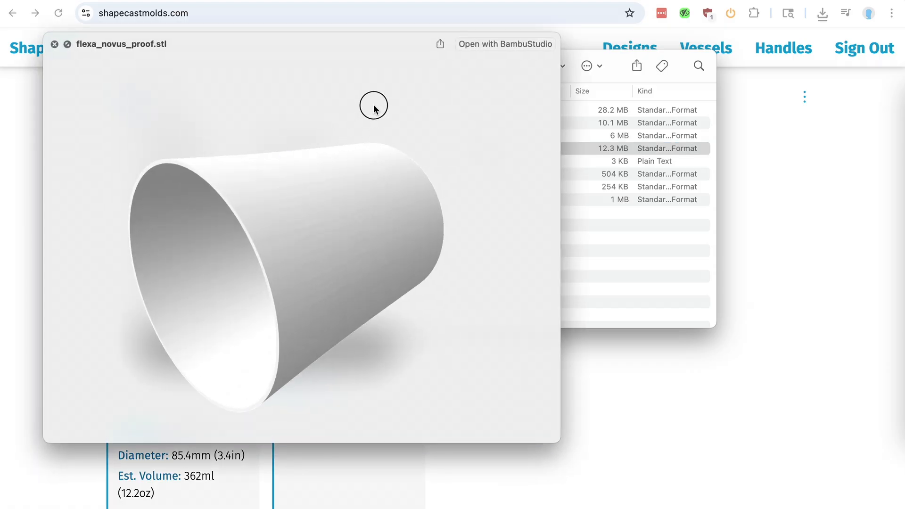
left_click_drag(319, 216, 396, 92)
key("space")
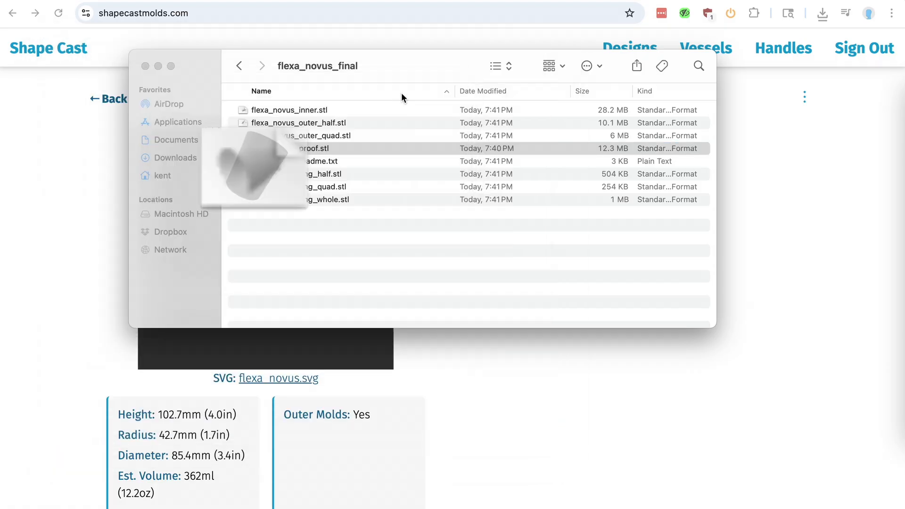
double_click(305, 162)
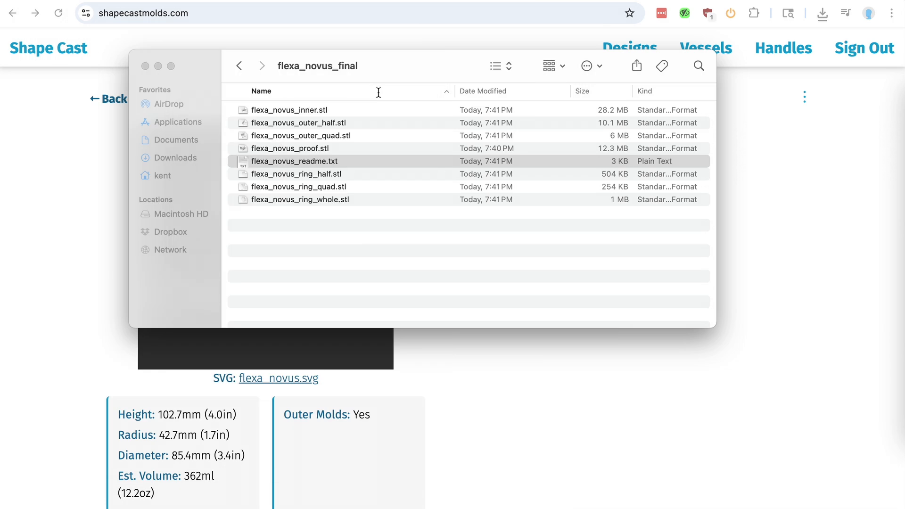
key("super+w")
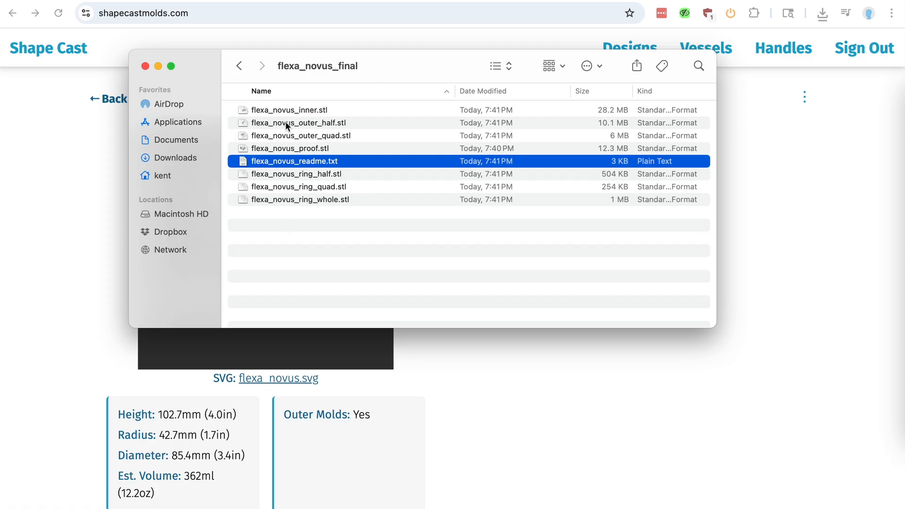
- Preview the flexa_novus_outer_half.stl and flexa_novus_outer_quad.stl mold files, rotating the model
left_click(285, 123)
key("space")
left_click_drag(307, 288, 338, 240)
key("space")
key("Down")
key("space")
- Preview the ring_whole, ring_half and ring_quad STL files, rotating each model
key("space")
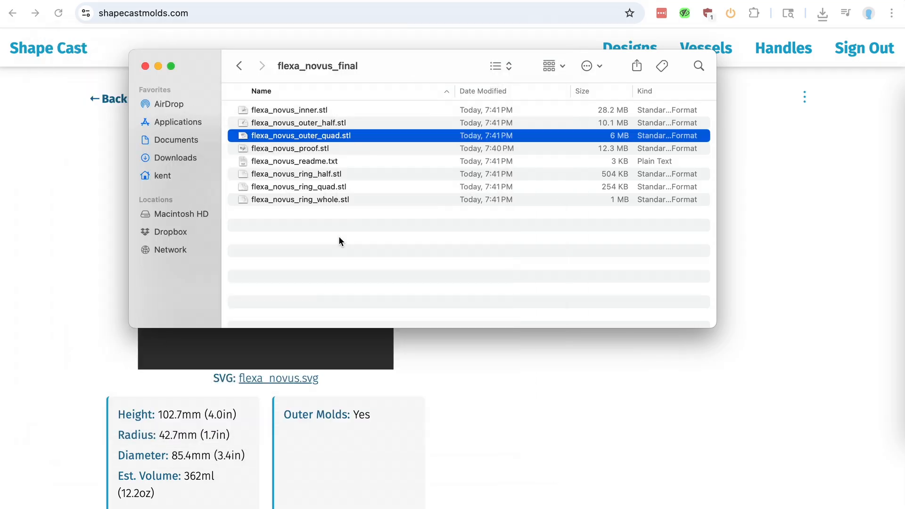
left_click(295, 199)
key("space")
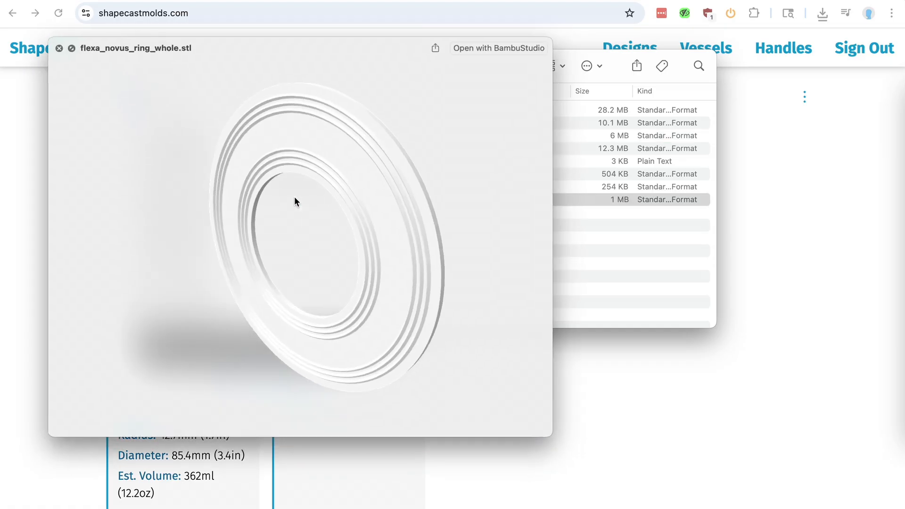
left_click_drag(347, 246, 428, 158)
key("space")
key("Up")
key("Up")
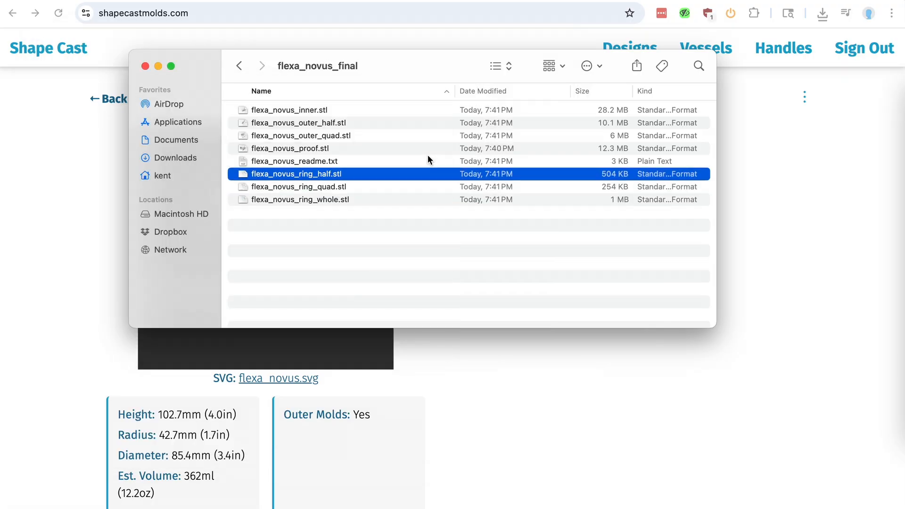
key("space")
left_click_drag(302, 196, 388, 109)
key("space")
key("Down")
key("space")
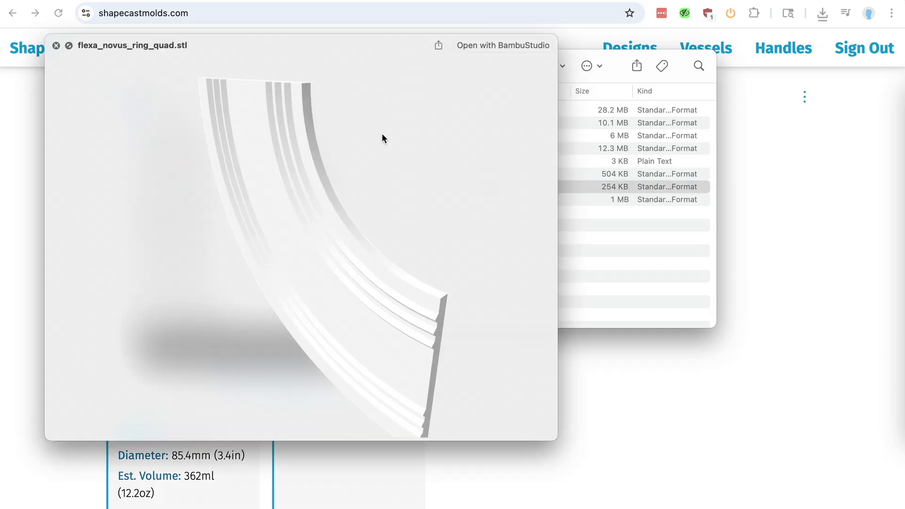
left_click_drag(313, 282, 390, 186)
- Preview flexa_novus_inner.stl and rotate the inner mold model
key("space")
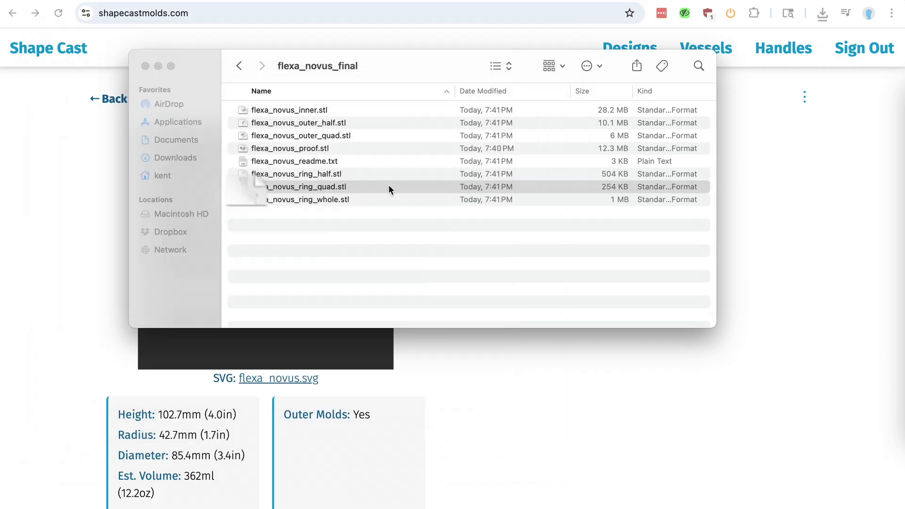
left_click(305, 111)
key("space")
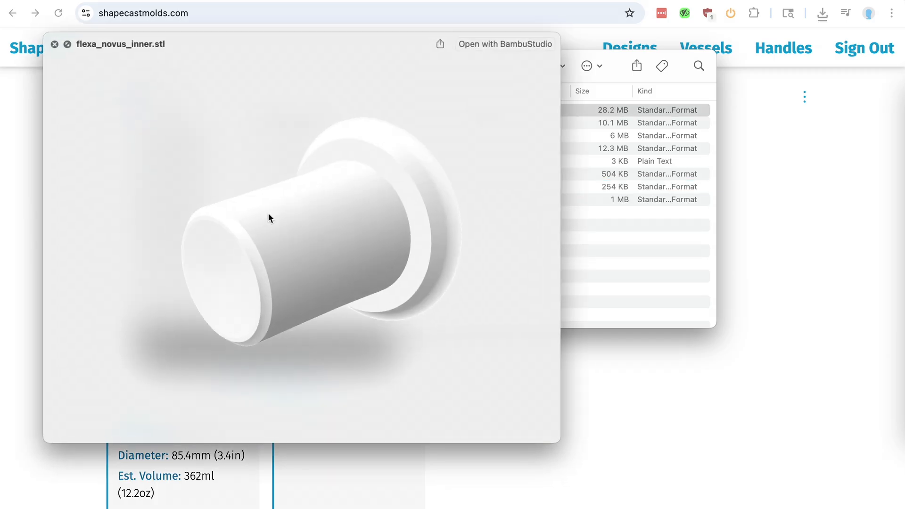
left_click_drag(268, 216, 346, 261)
key("space")
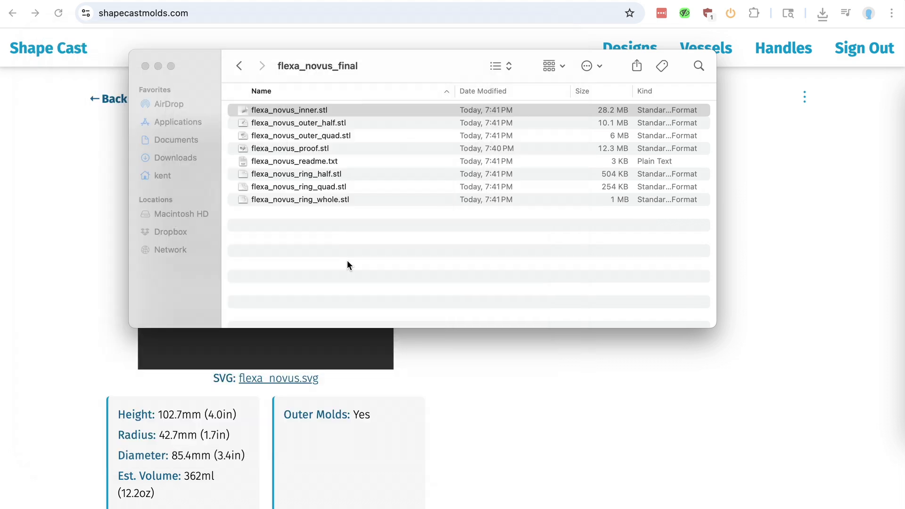
- Close the file window, return to the designs list, and open the completed flexa_novus design
left_click(450, 3)
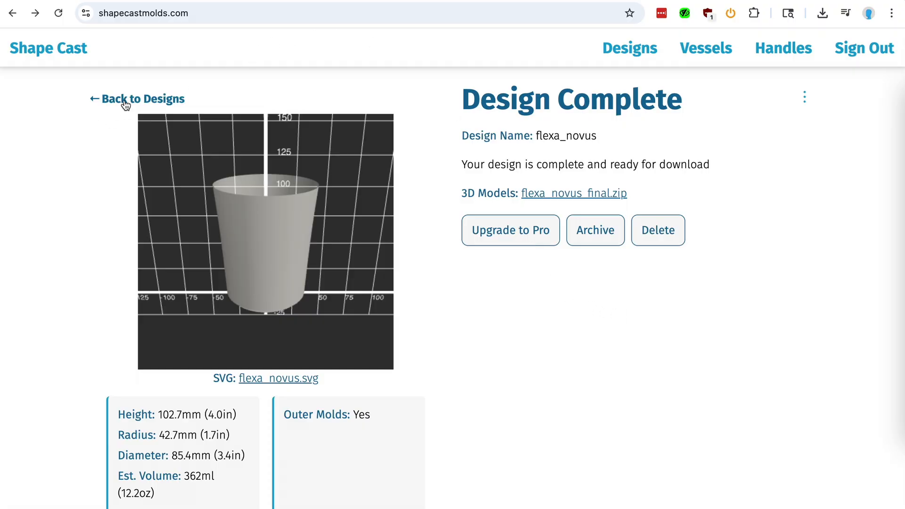
left_click(138, 99)
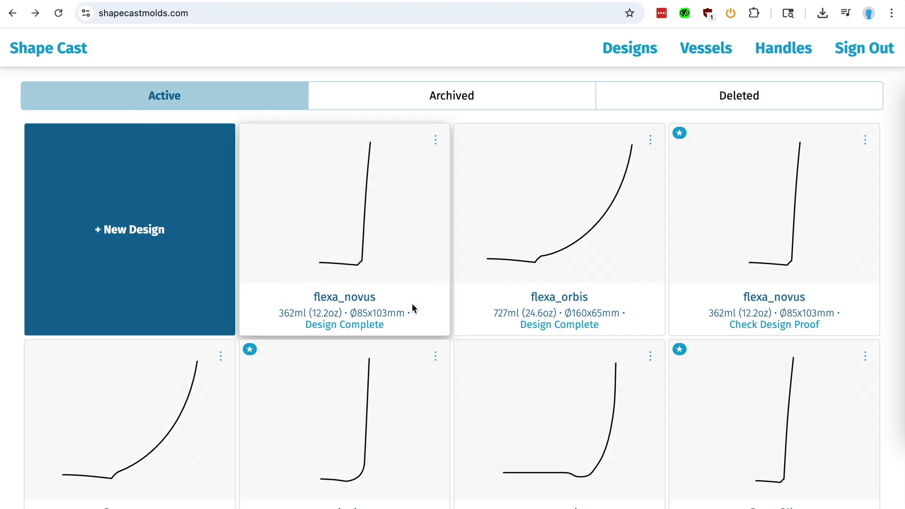
scroll(413, 306, "down", 1)
scroll(411, 307, "up", 1)
left_click(342, 210)
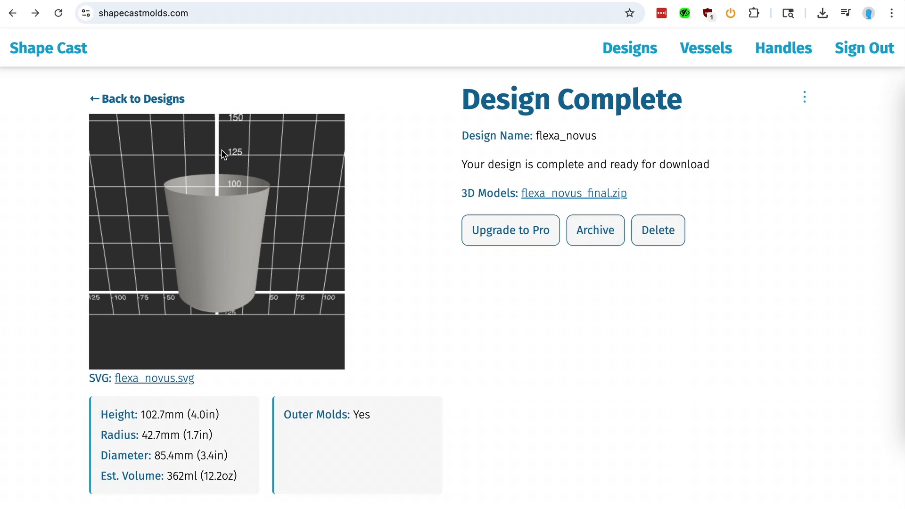
- Go back to the designs list and view the Archived tab before returning to the Active designs
left_click(176, 99)
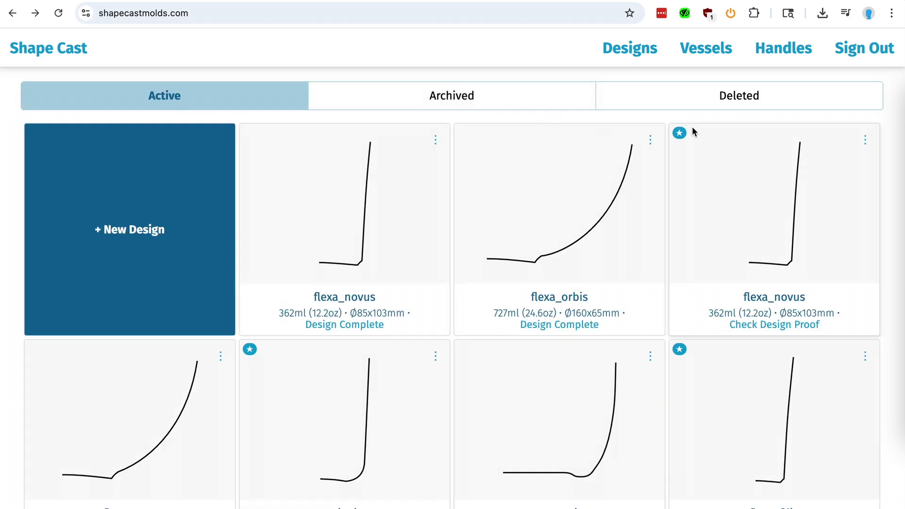
left_click(451, 100)
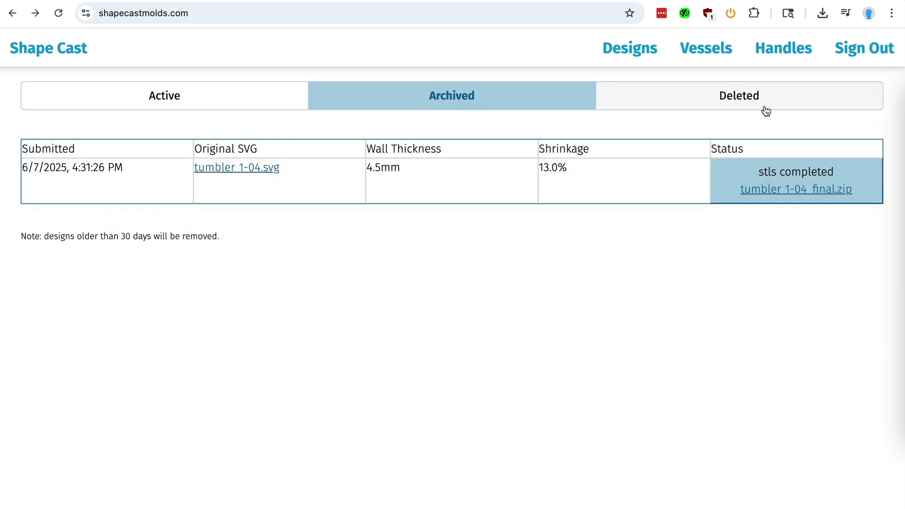
left_click(695, 108)
left_click(396, 103)
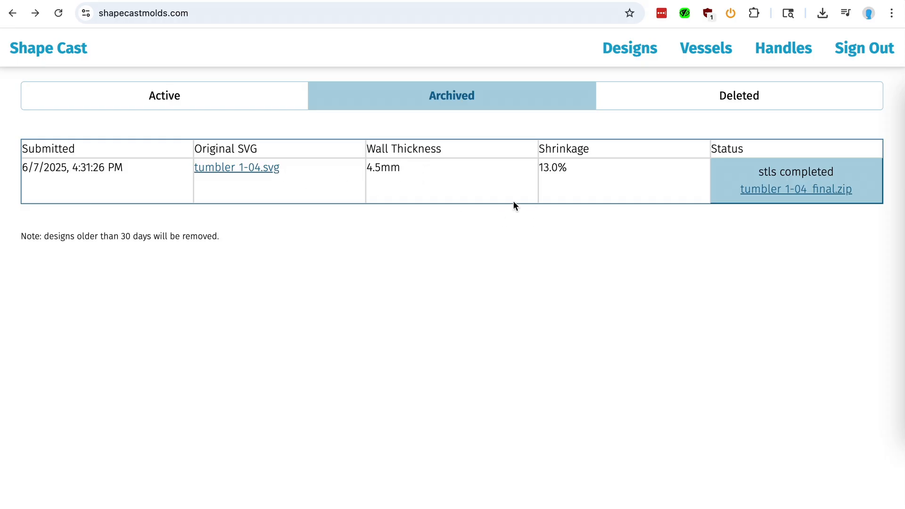
left_click(294, 108)
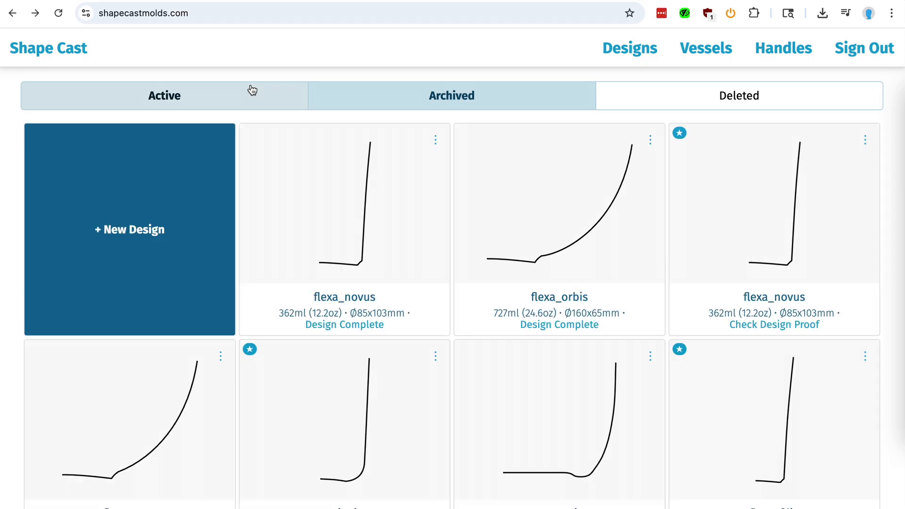
- Archive the completed flexa_novus design from its design page and return to the designs list
left_click(405, 229)
left_click(595, 235)
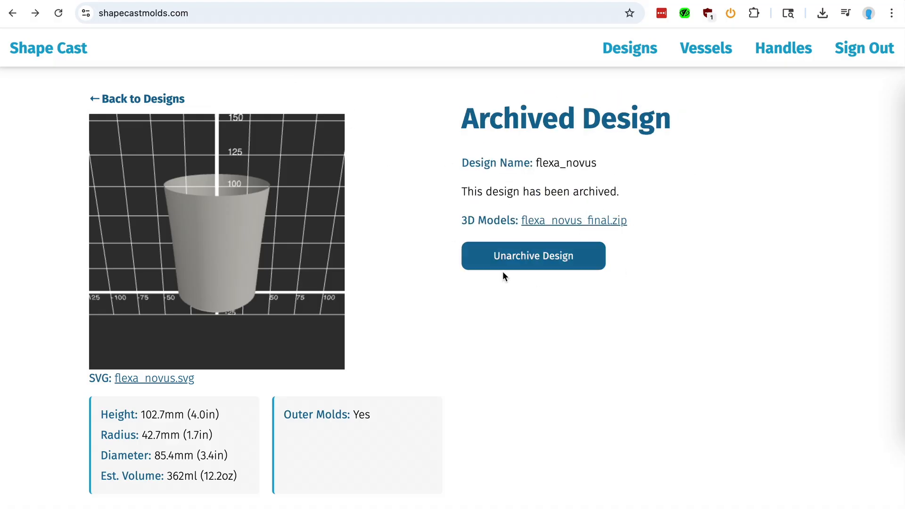
left_click(172, 99)
- Open the archived flexa_novus design from the Archived tab and unarchive it
left_click(402, 99)
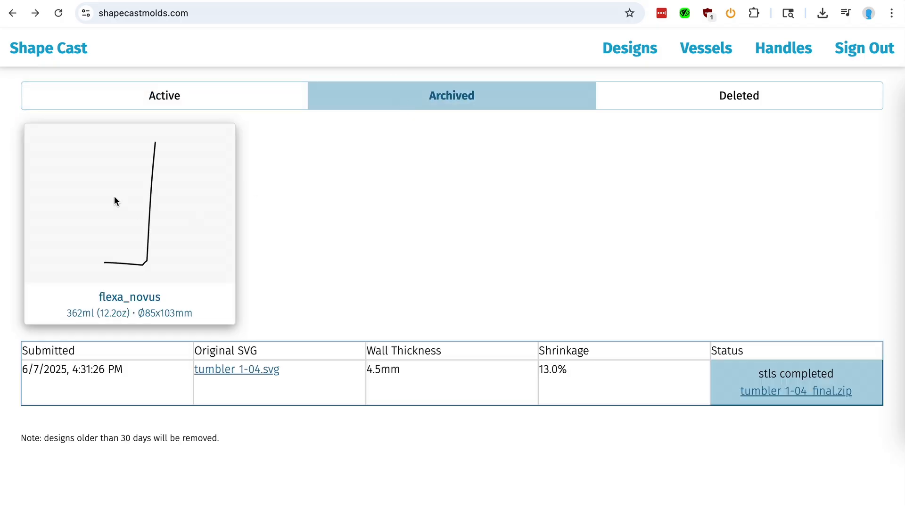
left_click(179, 218)
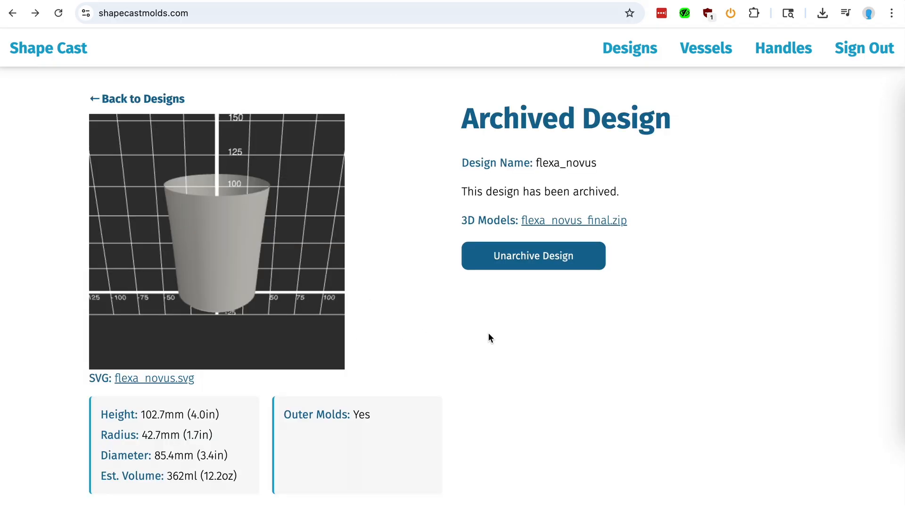
left_click(526, 270)
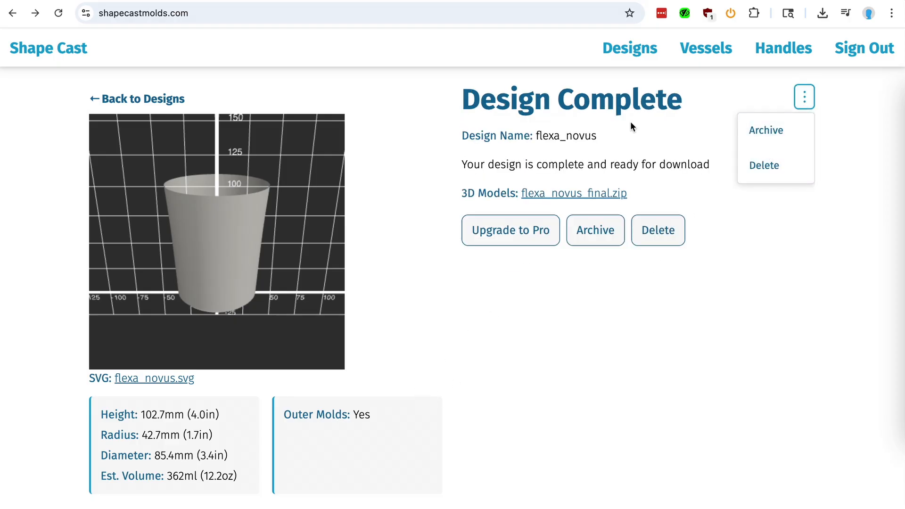
- Return to the Active designs and archive the completed flexa_novus design from its card menu
left_click(171, 92)
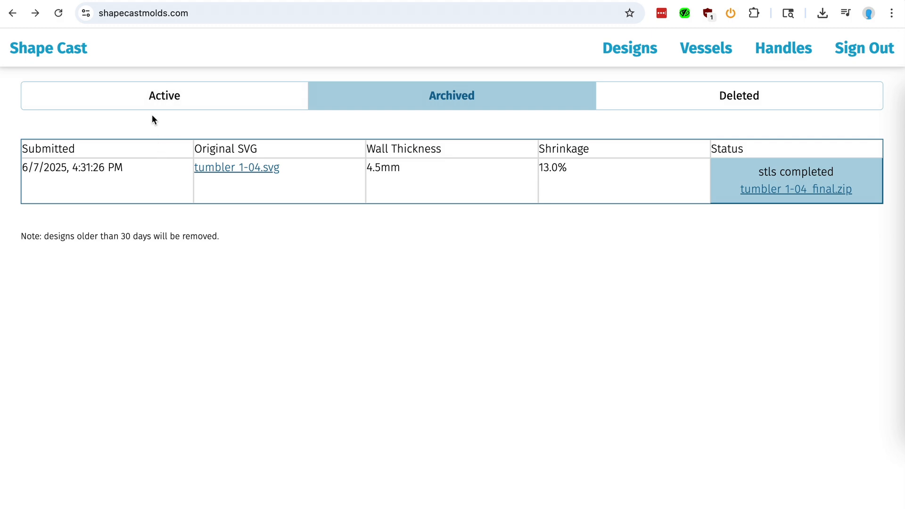
left_click(154, 106)
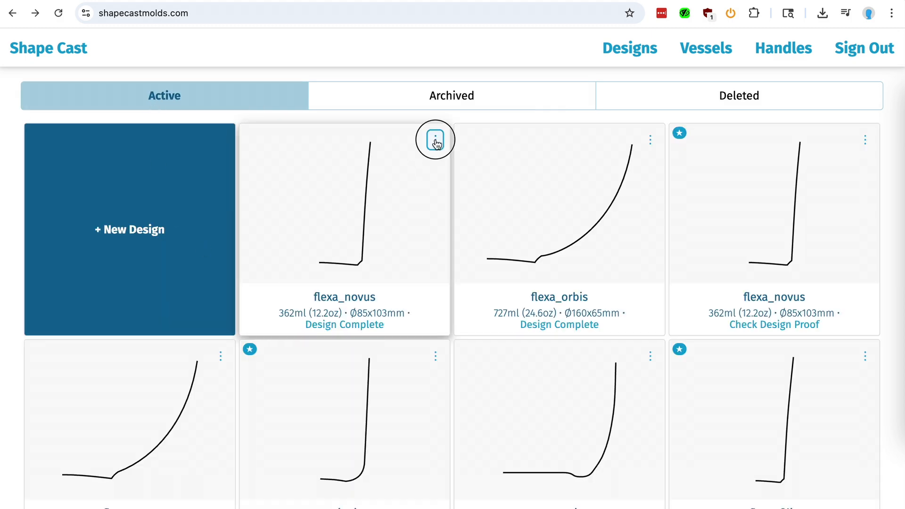
left_click(436, 140)
left_click(415, 174)
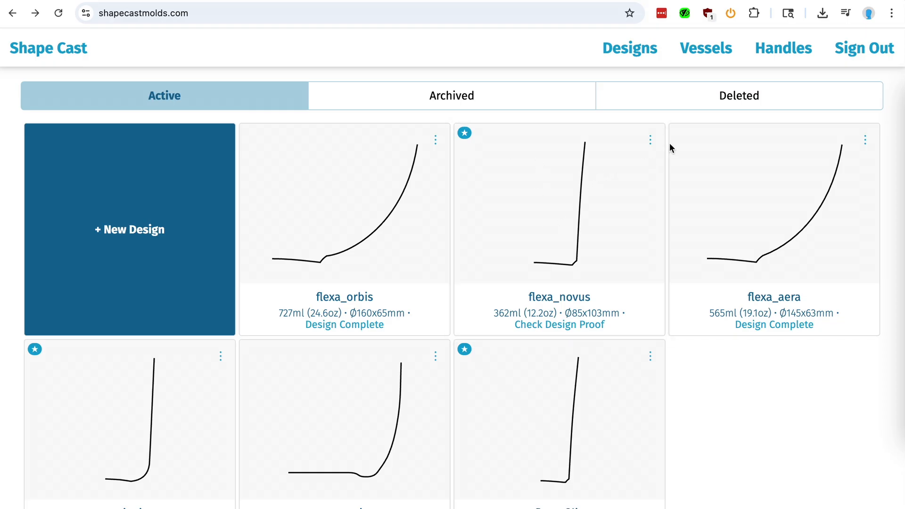
- Delete the third design card in the second row and view the Deleted tab
left_click(652, 360)
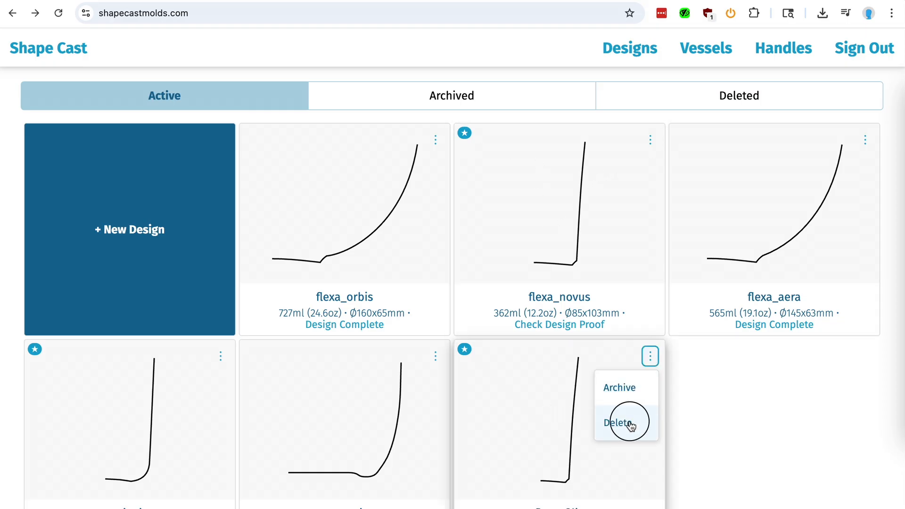
left_click(630, 424)
left_click(724, 99)
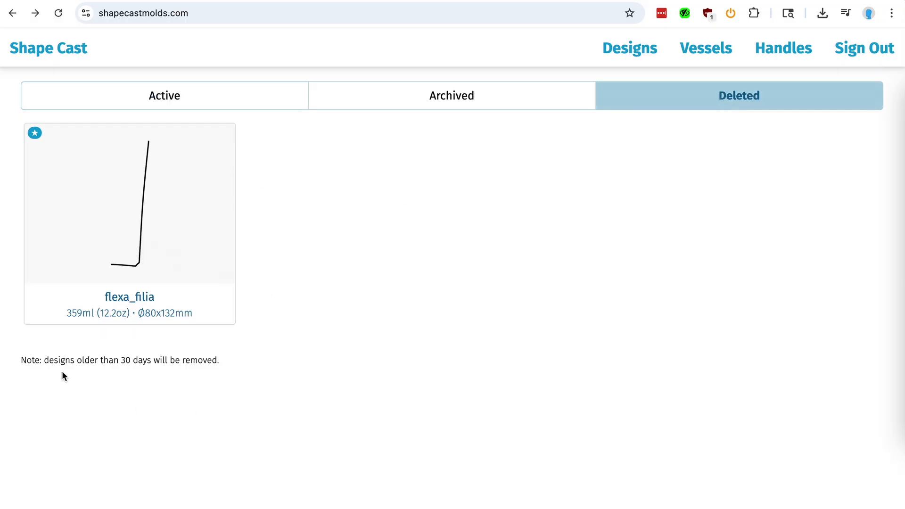
- Switch back to the Active designs and scroll through the remaining design cards
left_click(216, 105)
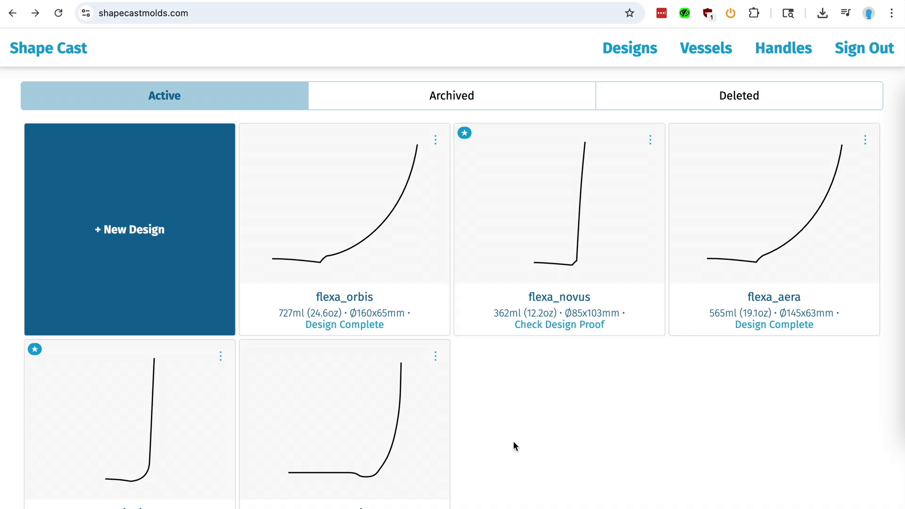
scroll(600, 417, "down", 1)
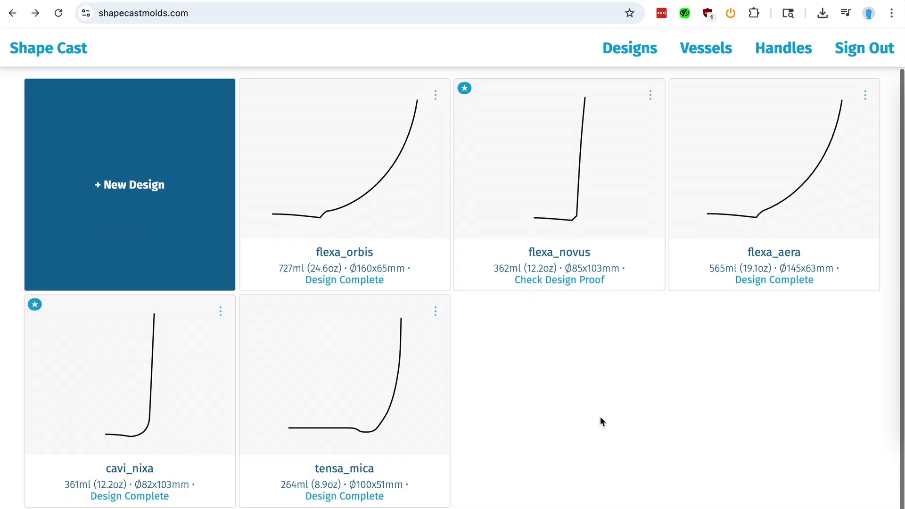
scroll(600, 417, "up", 1)
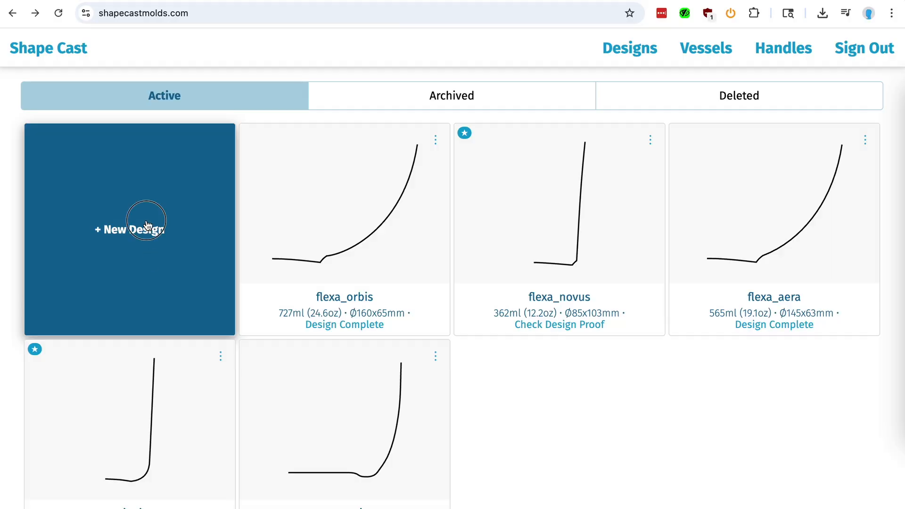
- Start a new design and choose empty.svg from the shape cast demo folder as its SVG file
left_click(147, 225)
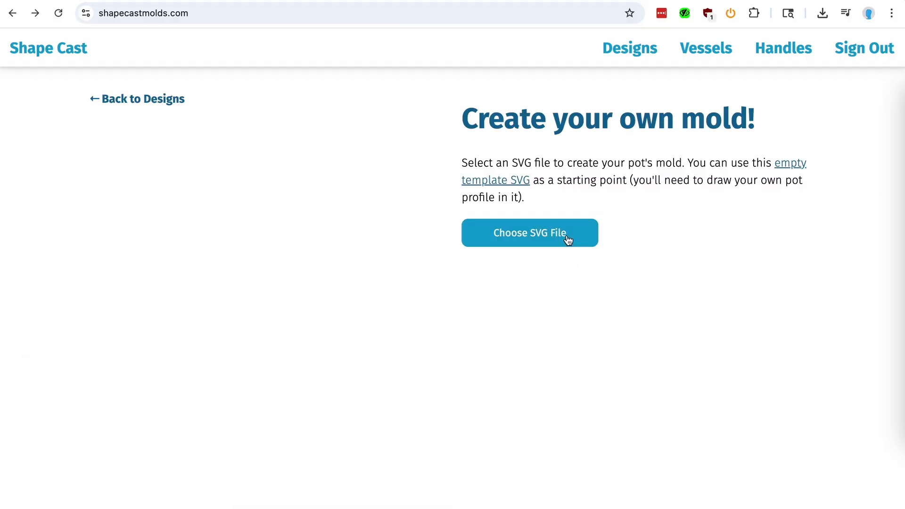
left_click(516, 234)
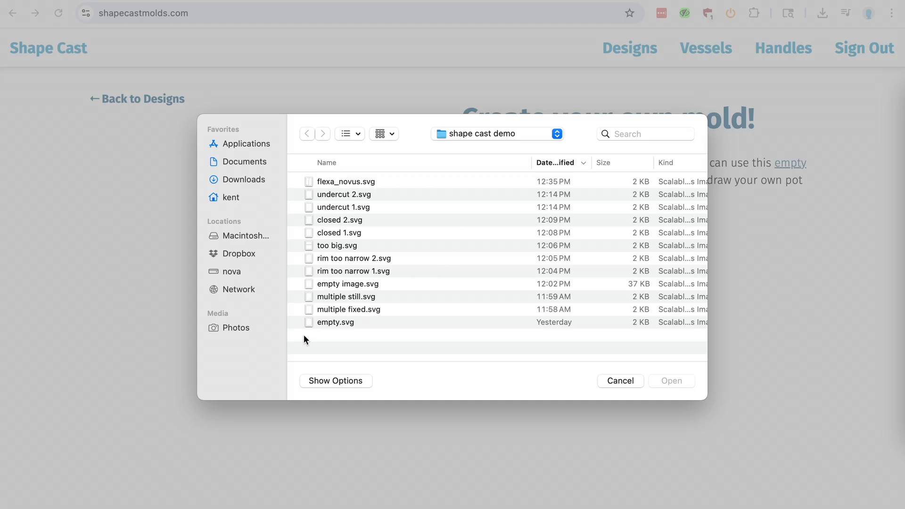
left_click(329, 323)
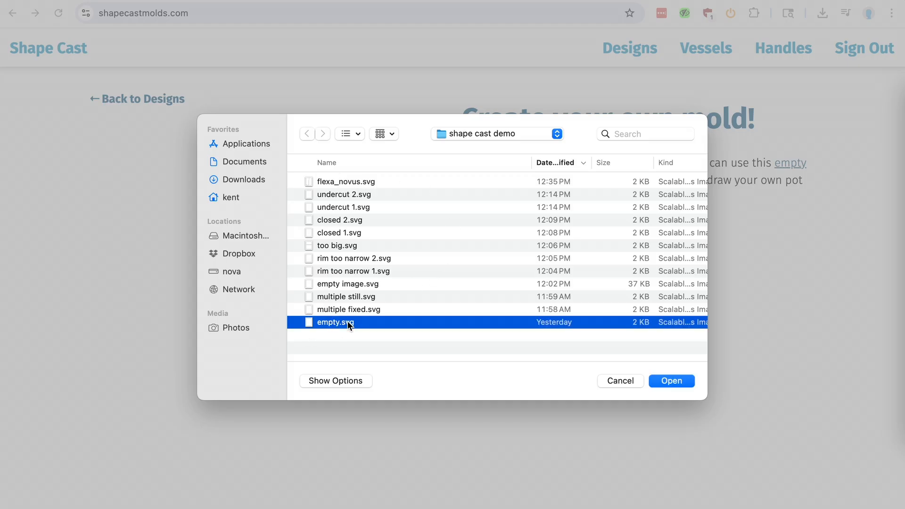
left_click(676, 381)
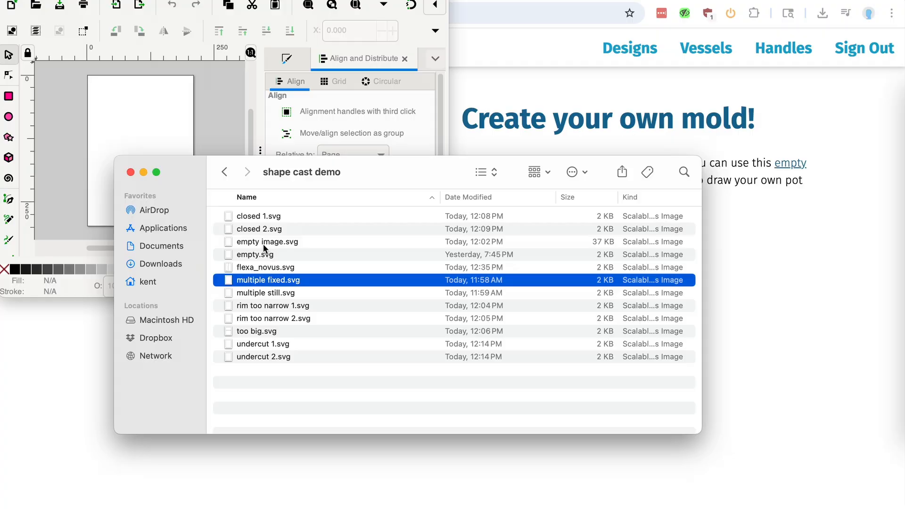
- Open empty image.svg from the shape cast demo folder in Inkscape and select its embedded image
left_click(264, 243)
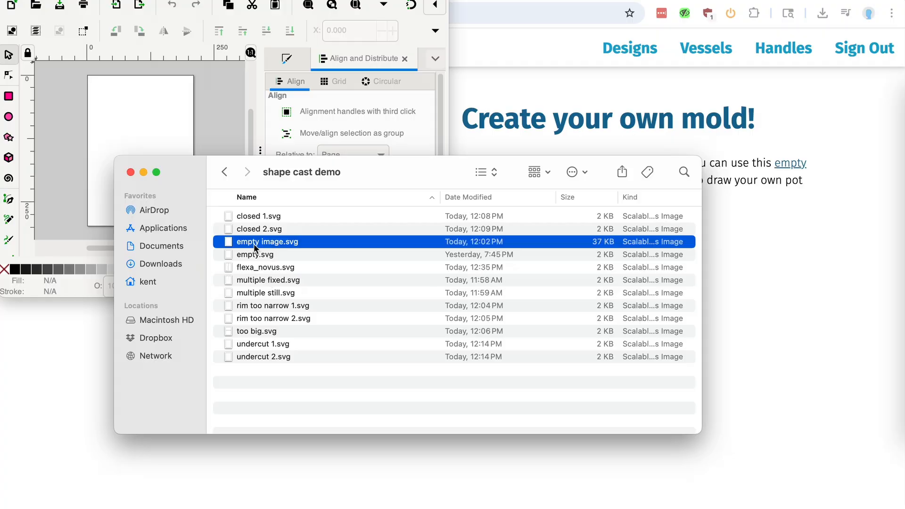
double_click(253, 244)
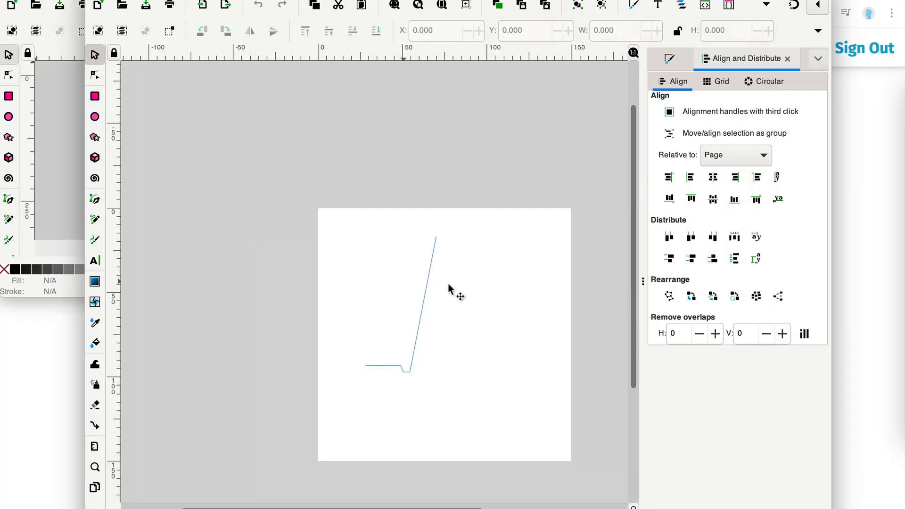
left_click(417, 347)
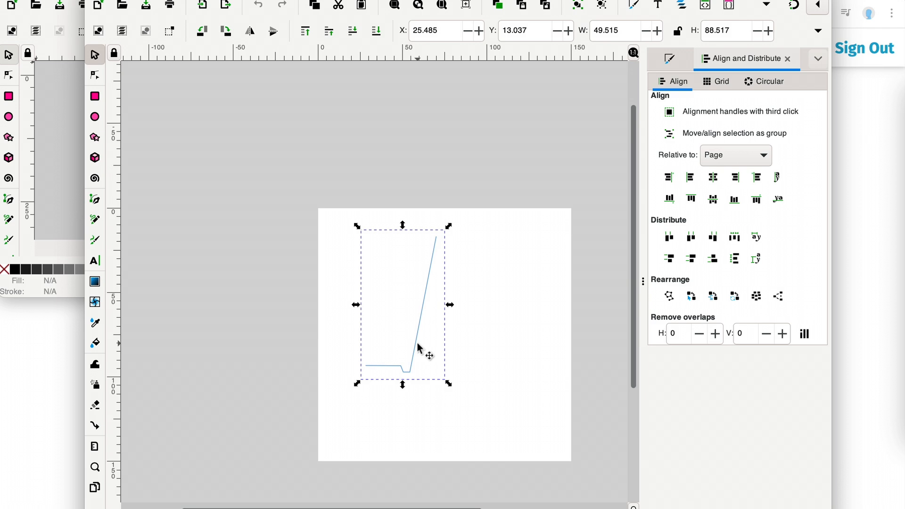
- Zoom in on the selected image and inspect its node in the XML Editor before closing it
key("plus")
key("plus")
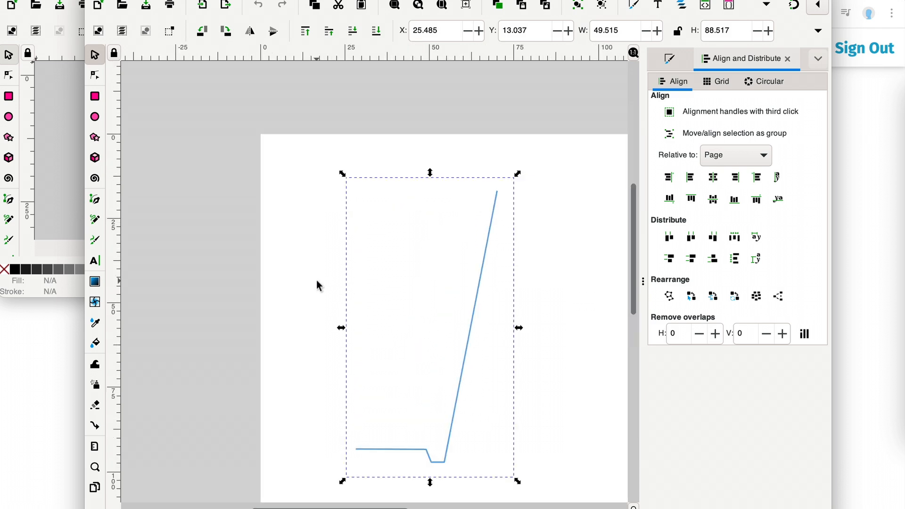
scroll(318, 285, "down", 5)
scroll(318, 285, "right", 7)
left_click(112, 0)
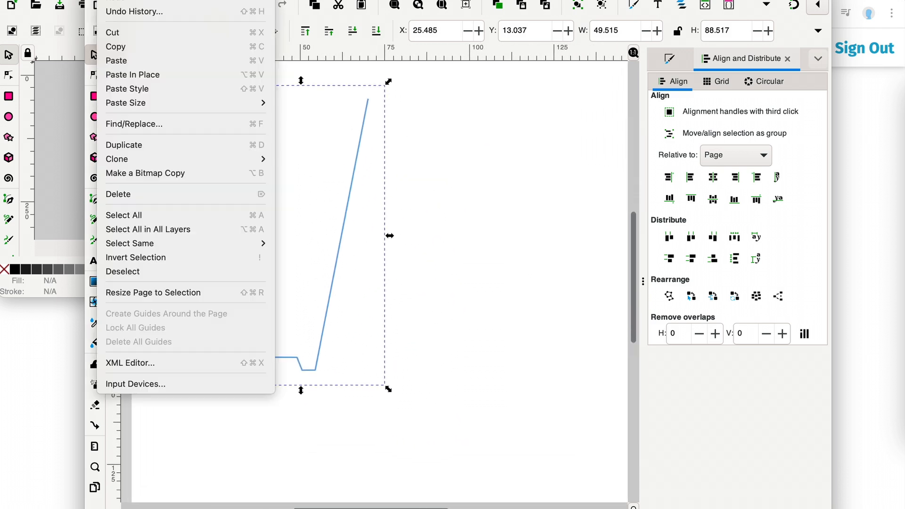
key("ctrl+shift+x")
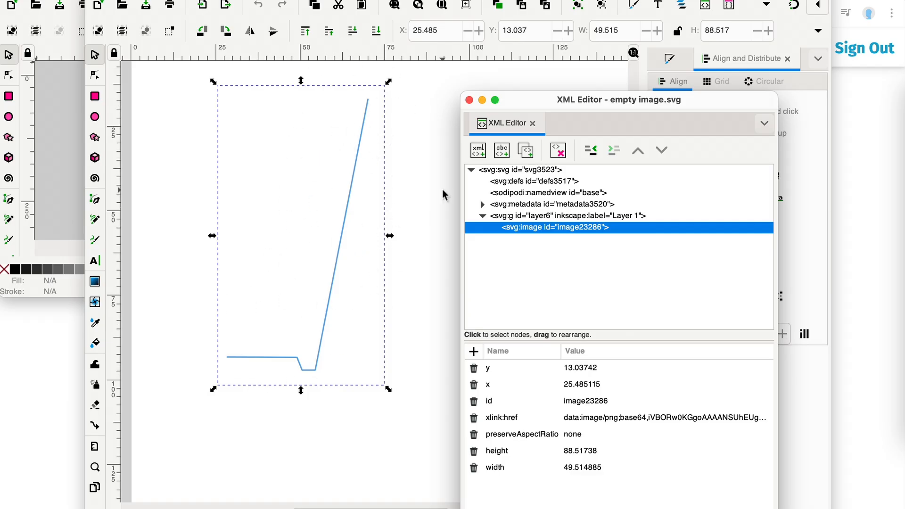
left_click(469, 100)
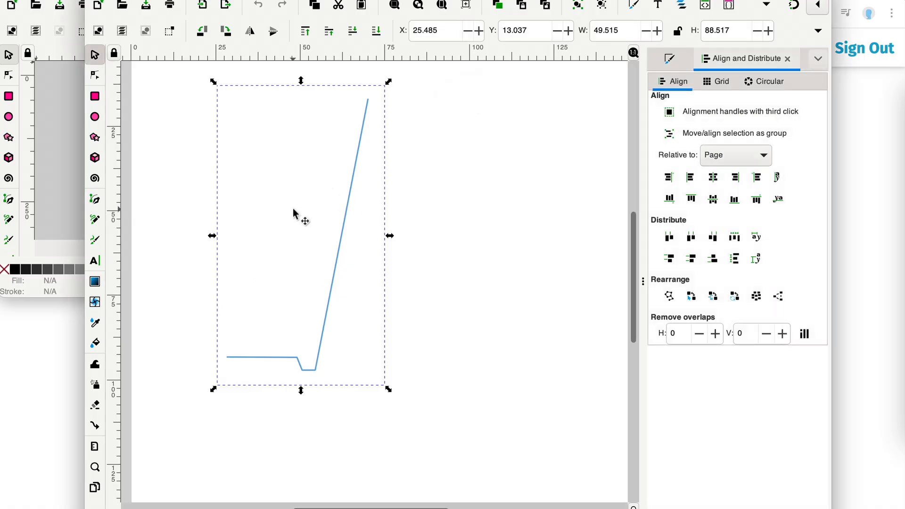
- Return to the browser's mold creation page and upload closed 1.svg as the design's SVG file
left_click(856, 3)
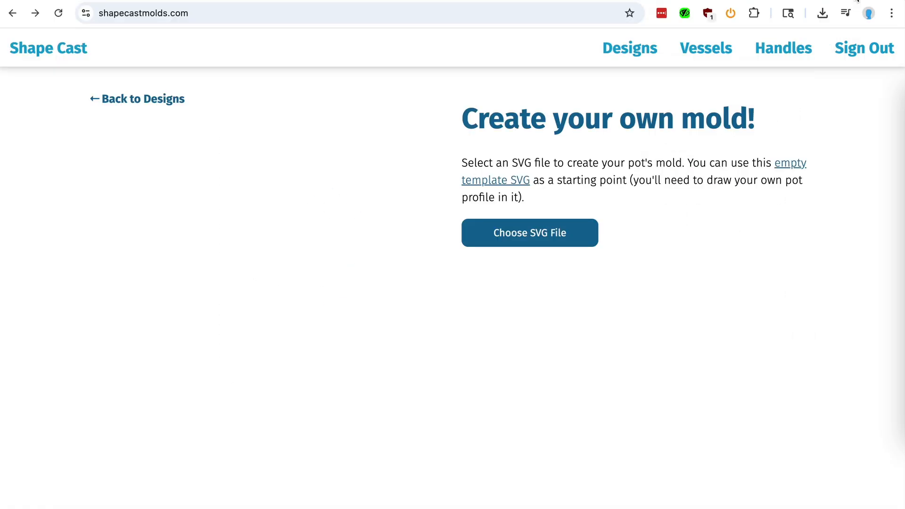
left_click(493, 245)
double_click(347, 285)
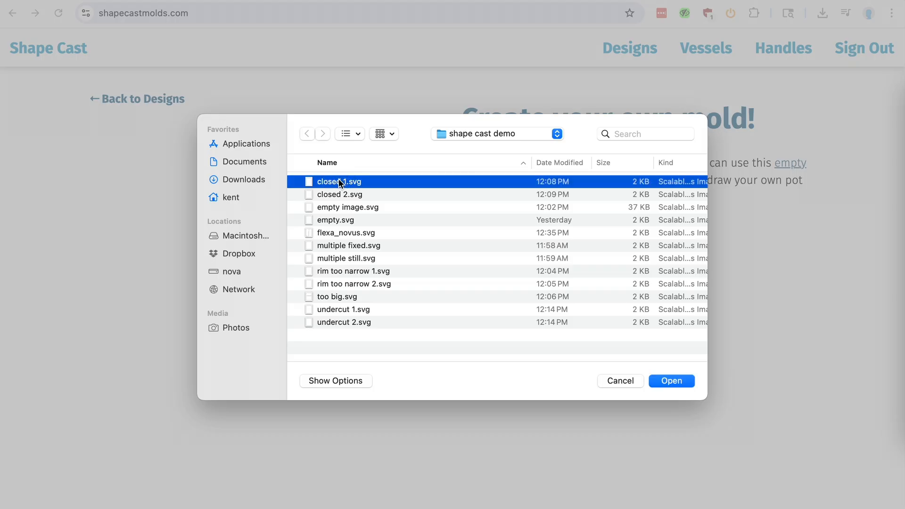
double_click(375, 178)
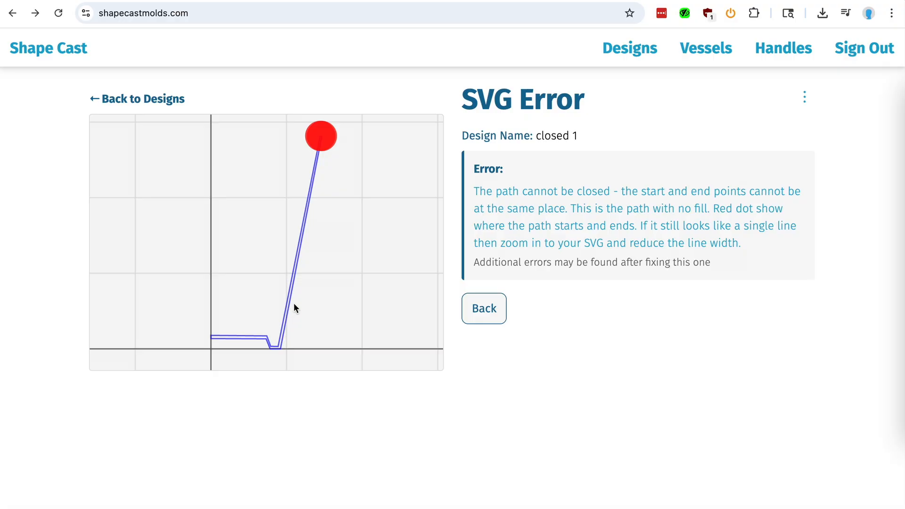
- Switch to Inkscape, select the profile path, and open the Fill and Stroke panel for it
key("super+Tab")
left_click(310, 297)
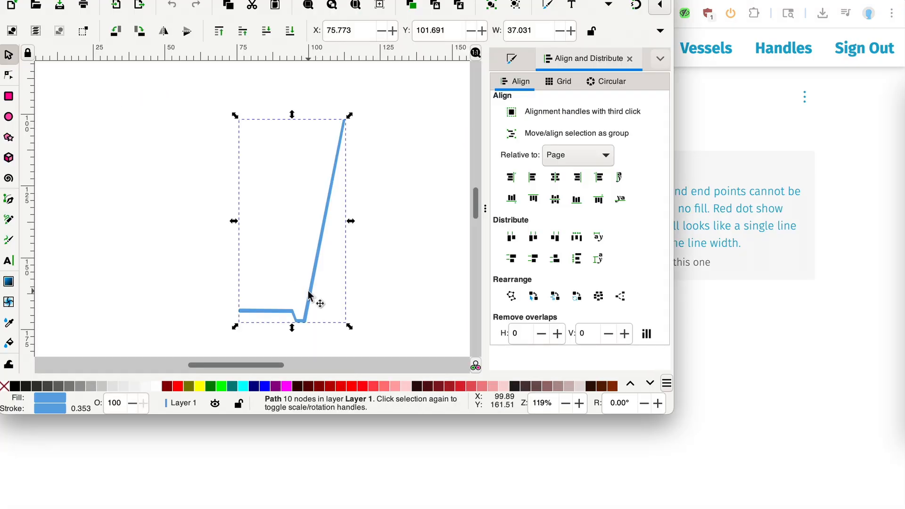
left_click(518, 61)
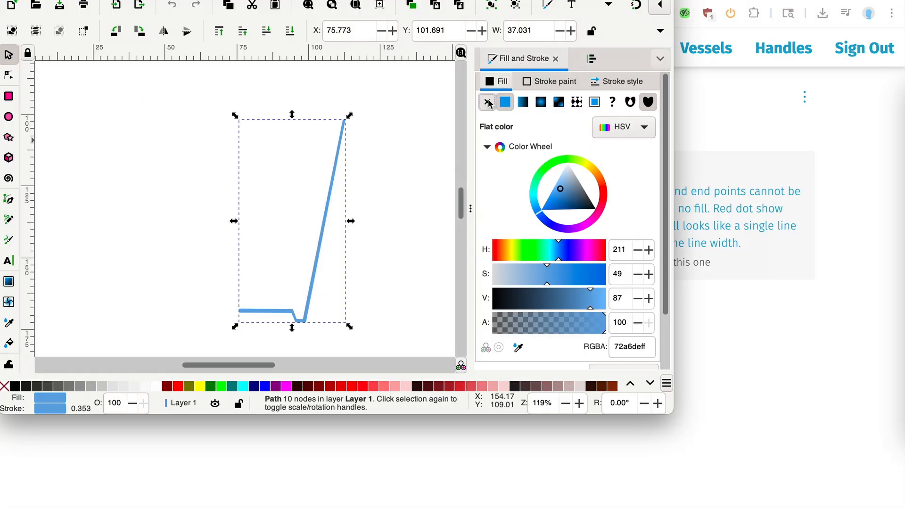
- Remove the fill from the closed 1 profile path, deselect it, and zoom in to inspect its thin outline
left_click(488, 103)
left_click(377, 247)
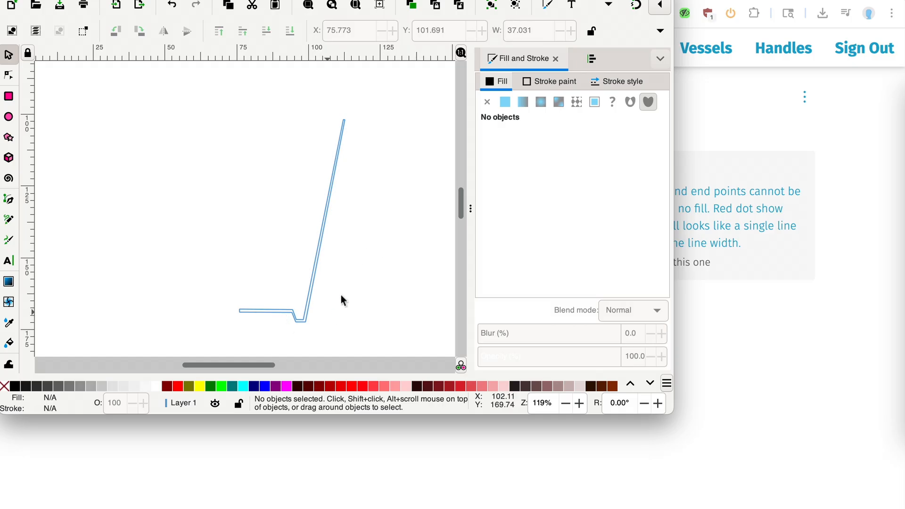
key("plus")
key("plus")
scroll(328, 247, "right", 5)
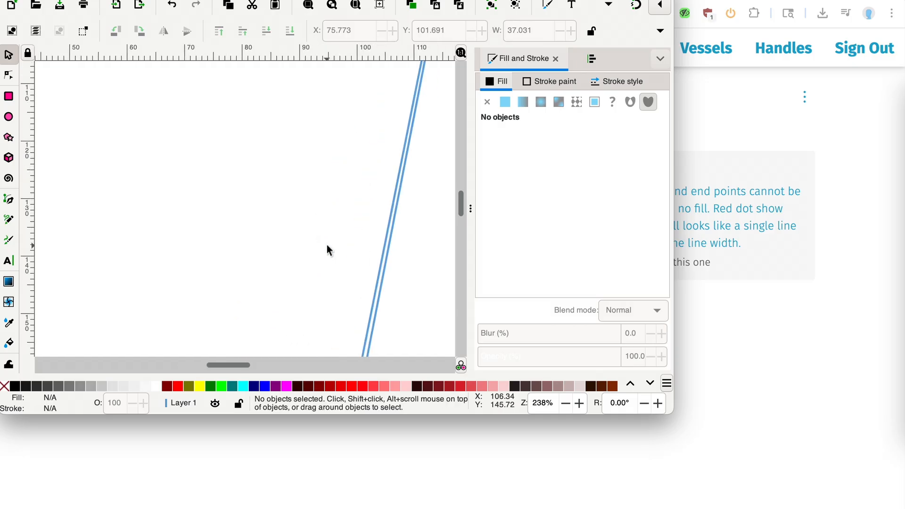
scroll(328, 247, "up", 4)
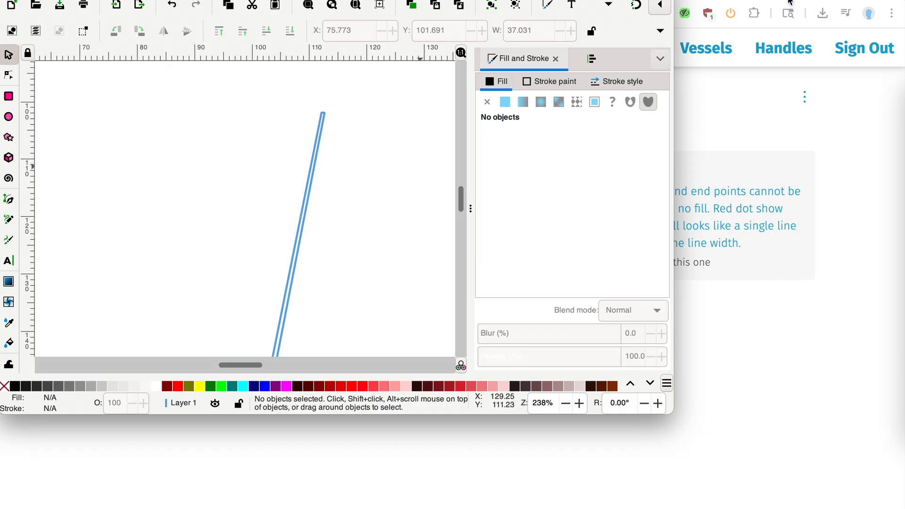
- Compare the SVG error pages for closed 1 and closed 2 with the closed 2 profile in Inkscape
left_click(791, 1)
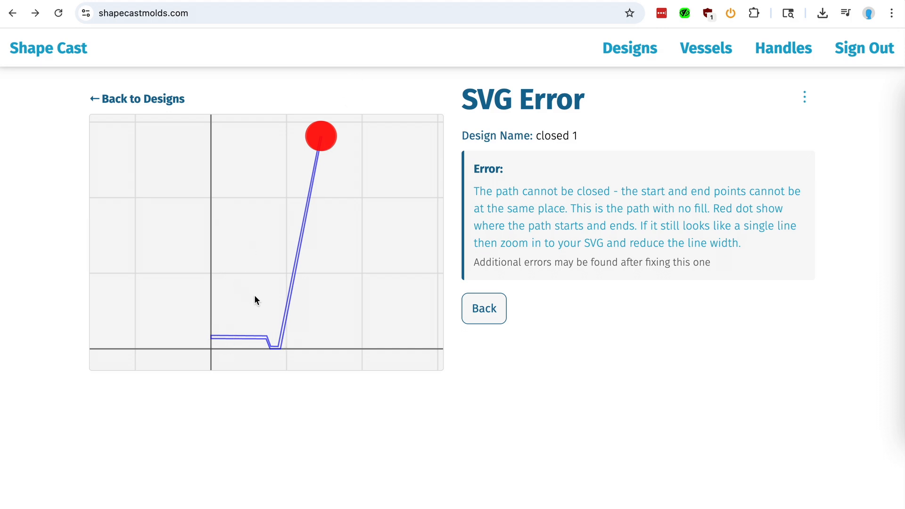
key("super+Tab")
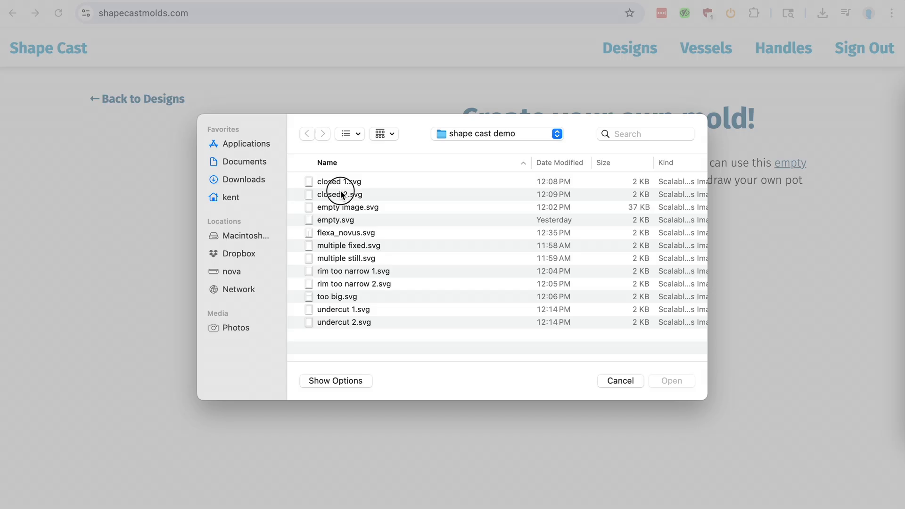
double_click(339, 190)
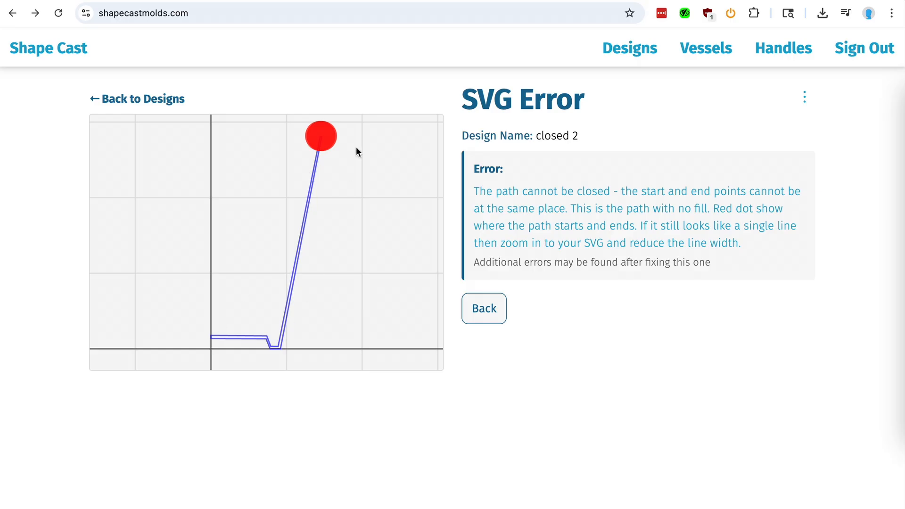
- In the closed 2 profile, remove the path's fill and set its stroke width to 0.2 mm
key("super+Tab")
left_click(308, 218)
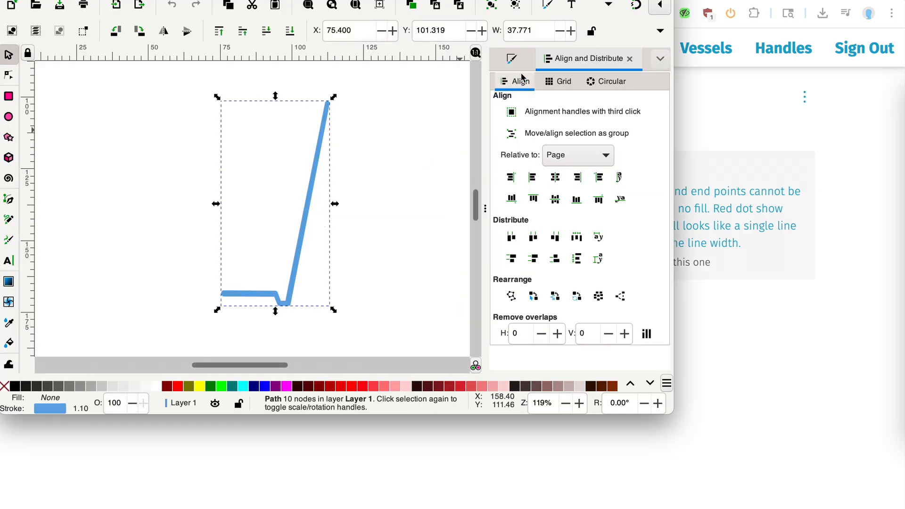
left_click(516, 59)
left_click(490, 107)
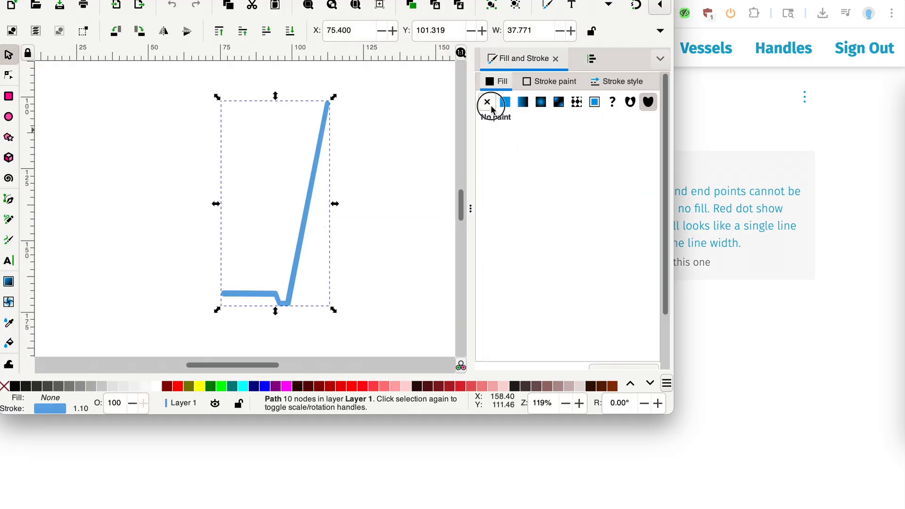
left_click(617, 81)
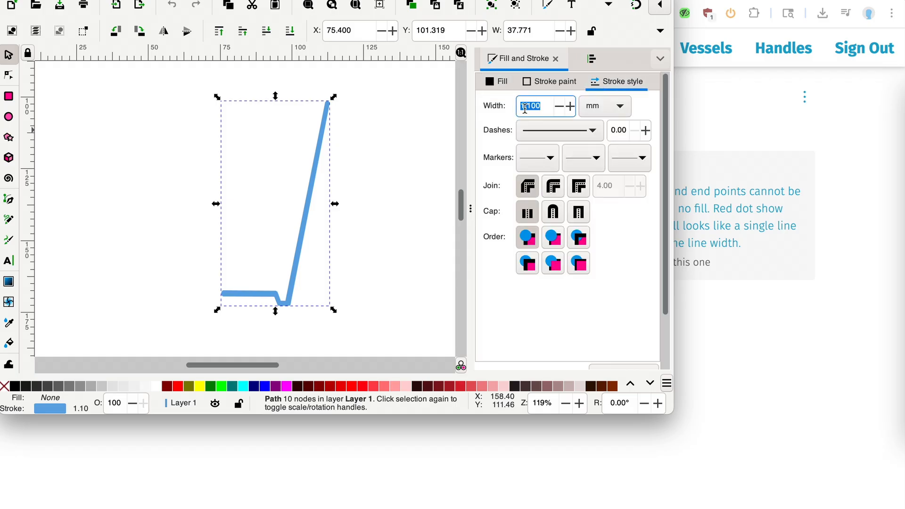
type(".2")
key("Return")
left_click(332, 334)
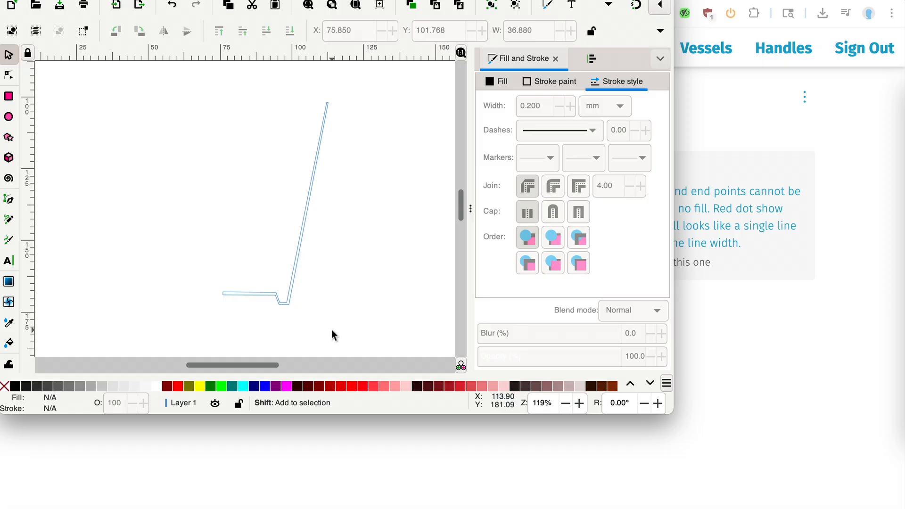
scroll(366, 154, "up", 1, "ctrl")
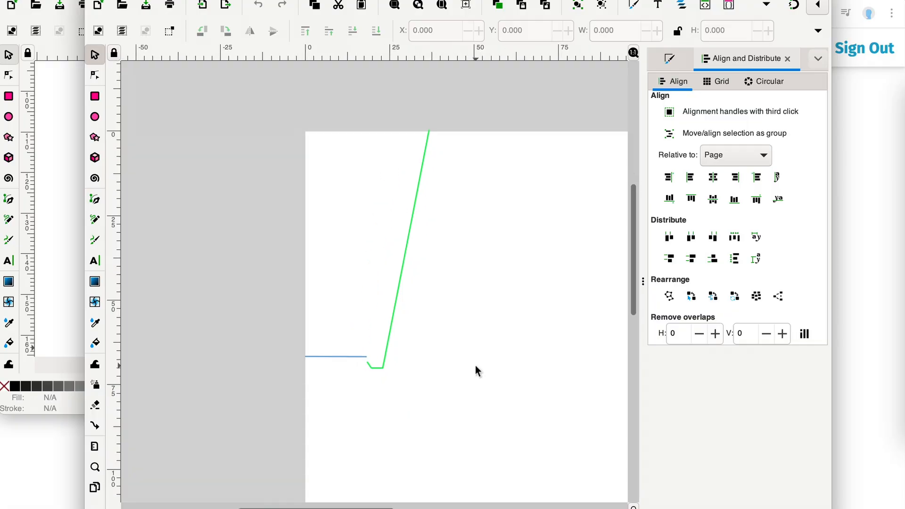
- Zoom in on where the two paths of the multiple still profile meet, then upload multiple still.svg as a new design
scroll(384, 358, "left", 1)
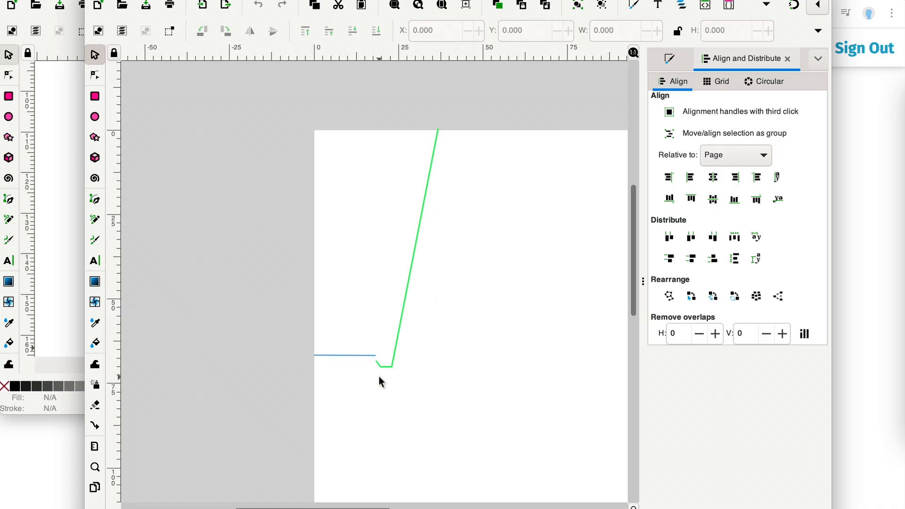
key("plus")
key("plus")
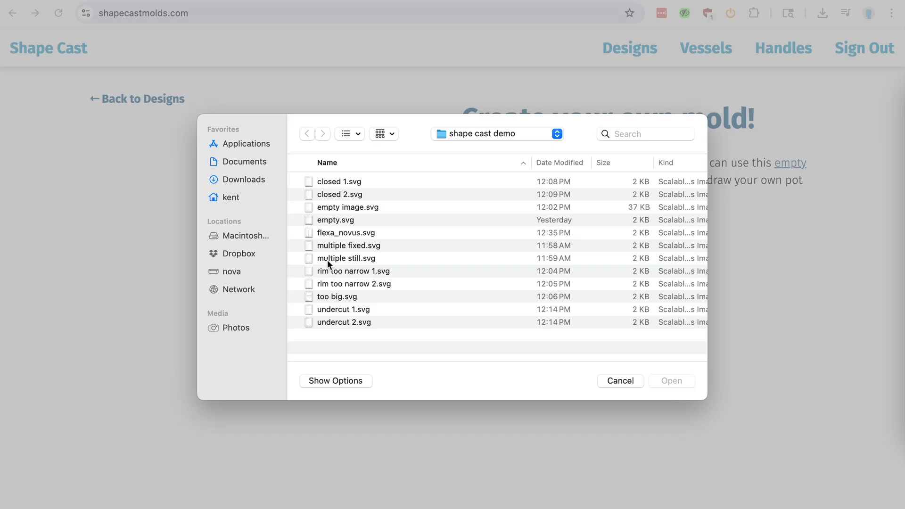
double_click(328, 260)
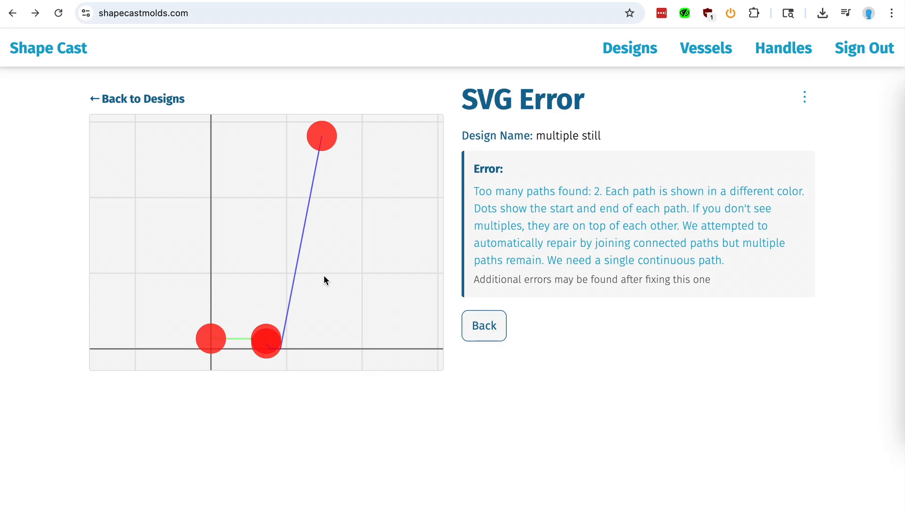
- Switch to Inkscape and examine the junction between the blue and green paths of the multiple still profile
key("super+Tab")
scroll(462, 365, "left", 1)
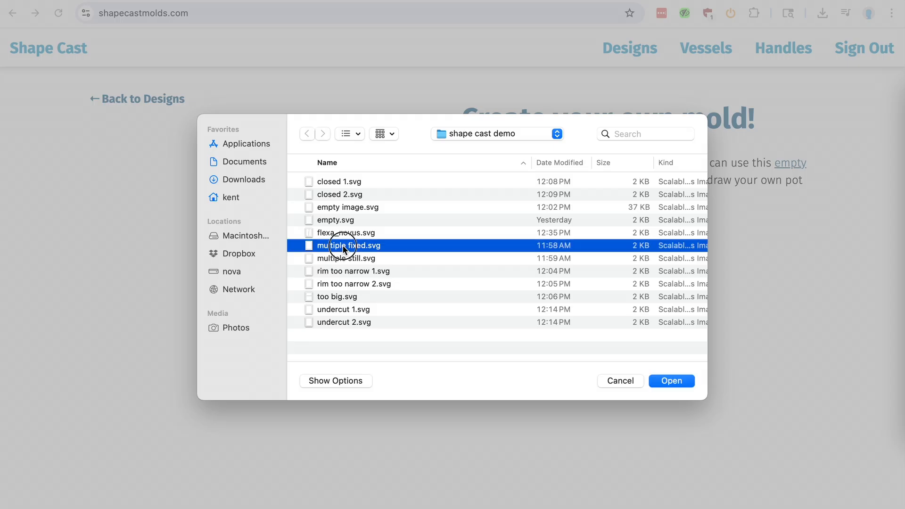
double_click(335, 245)
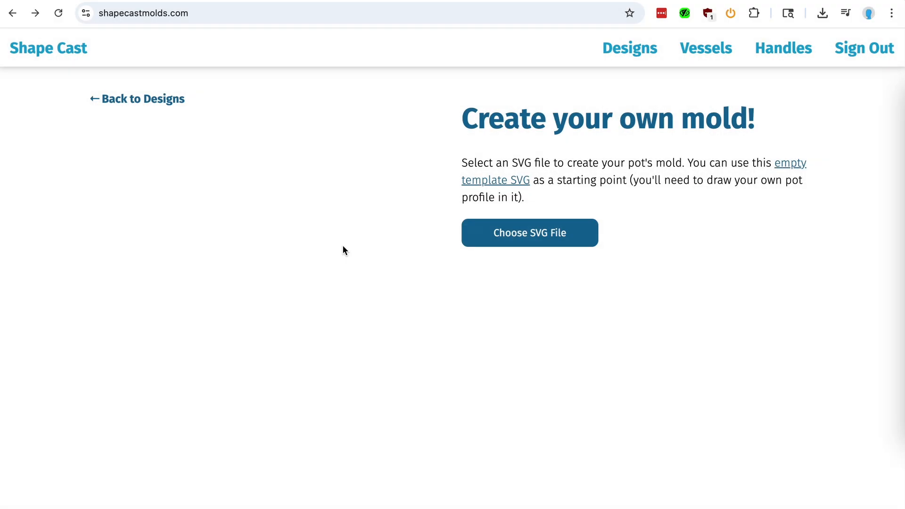